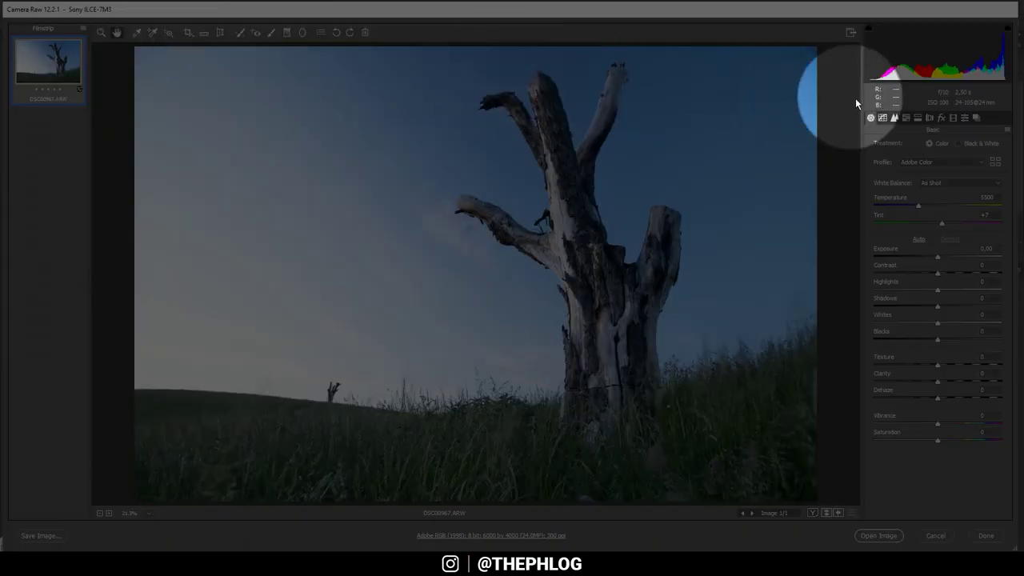
# - Enable lens profile corrections, choose the Adobe Portrait profile, and warm the temperature to 8200
pyautogui.click(931, 118)
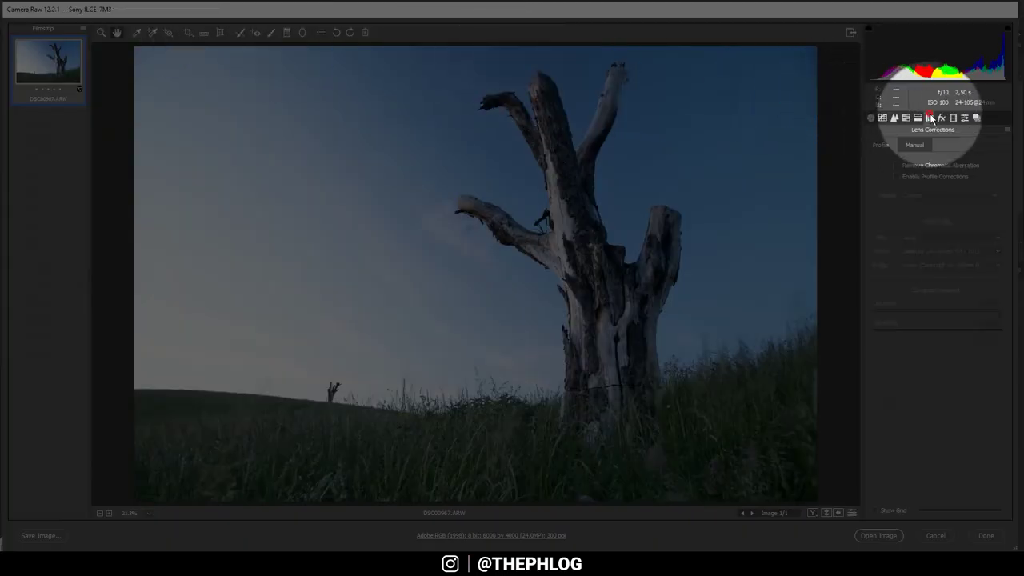
pyautogui.click(912, 165)
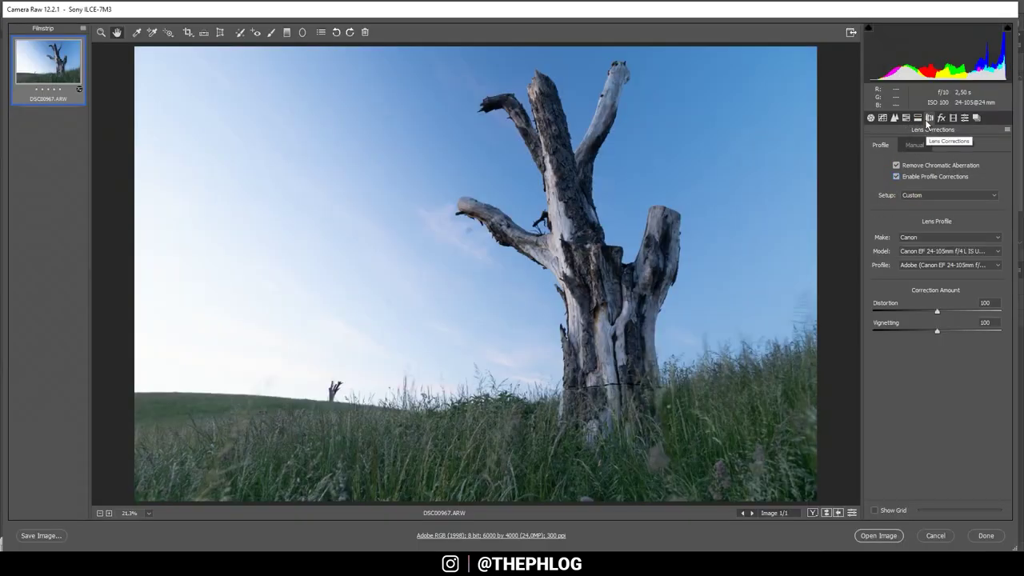
pyautogui.click(871, 119)
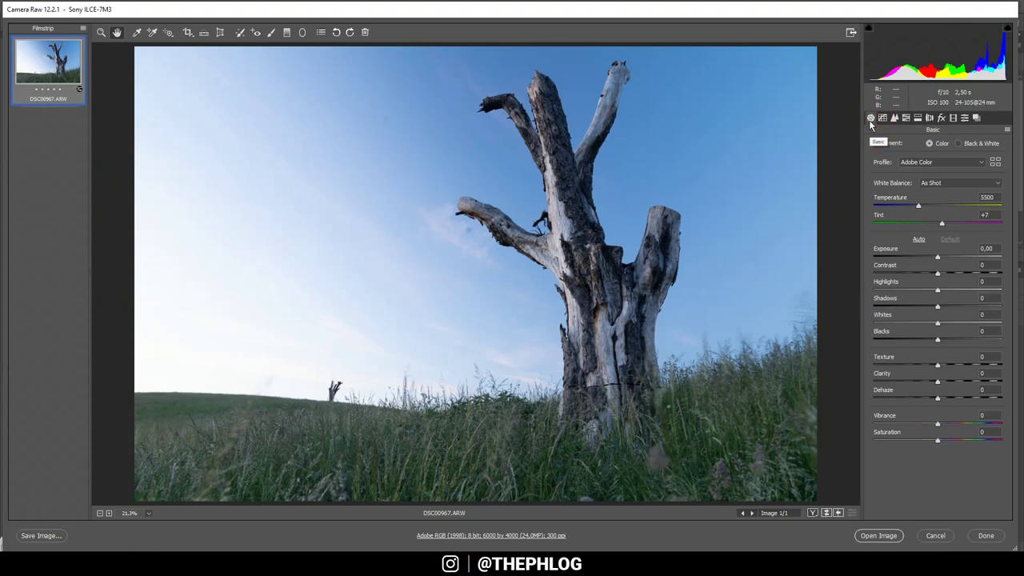
pyautogui.click(918, 164)
pyautogui.click(917, 190)
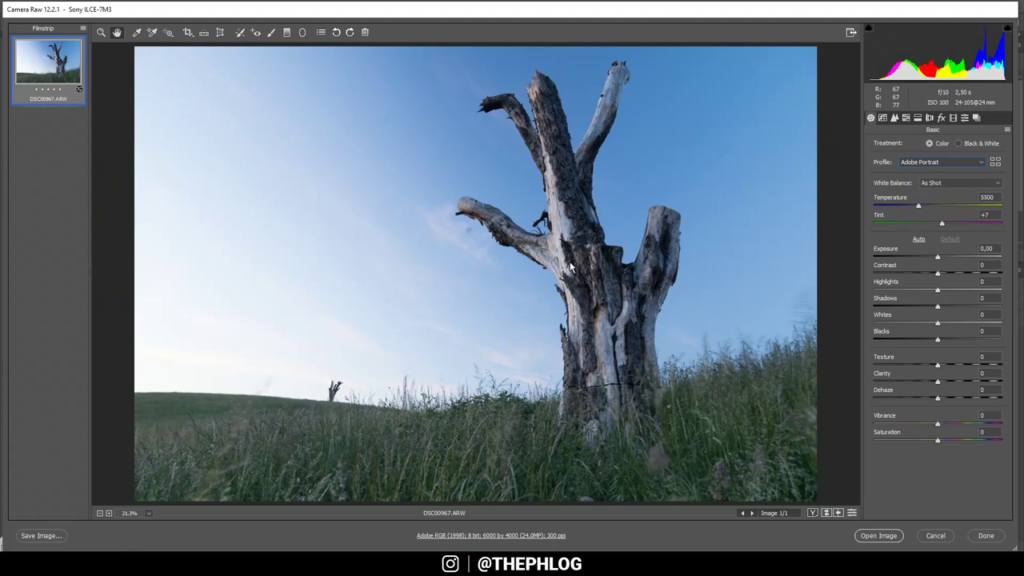
pyautogui.click(922, 206)
pyautogui.moveTo(924, 210); pyautogui.dragTo(954, 215)
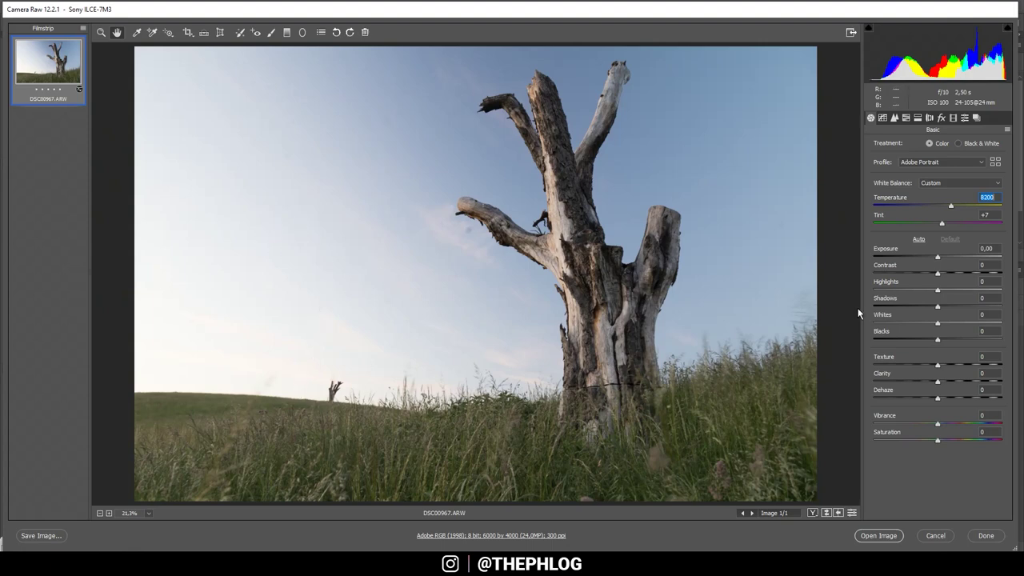
# - Set exposure to -1.05 and highlights to -100, and lift shadows to +43 and whites to +40
pyautogui.click(939, 257)
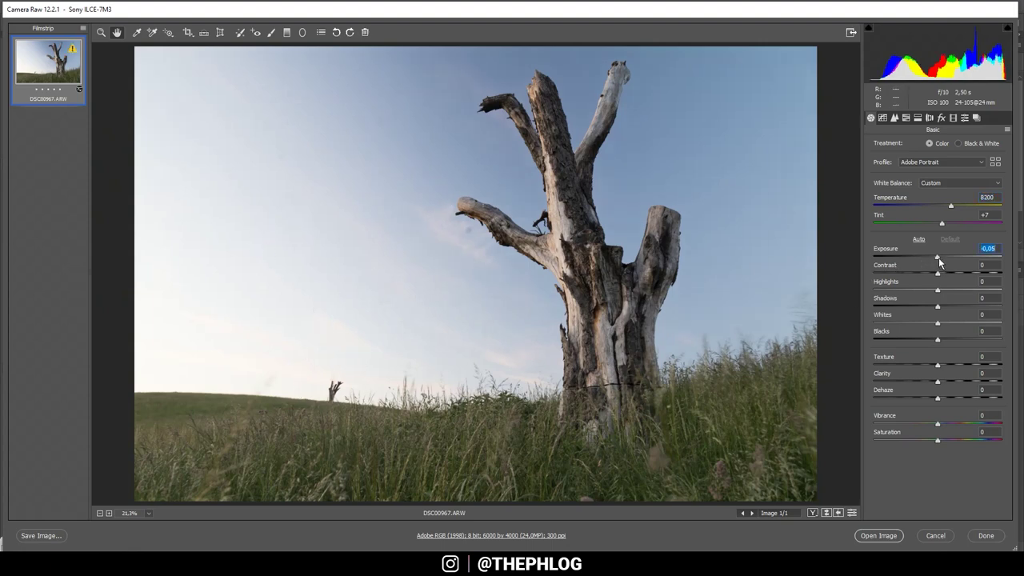
pyautogui.moveTo(938, 257); pyautogui.dragTo(924, 257)
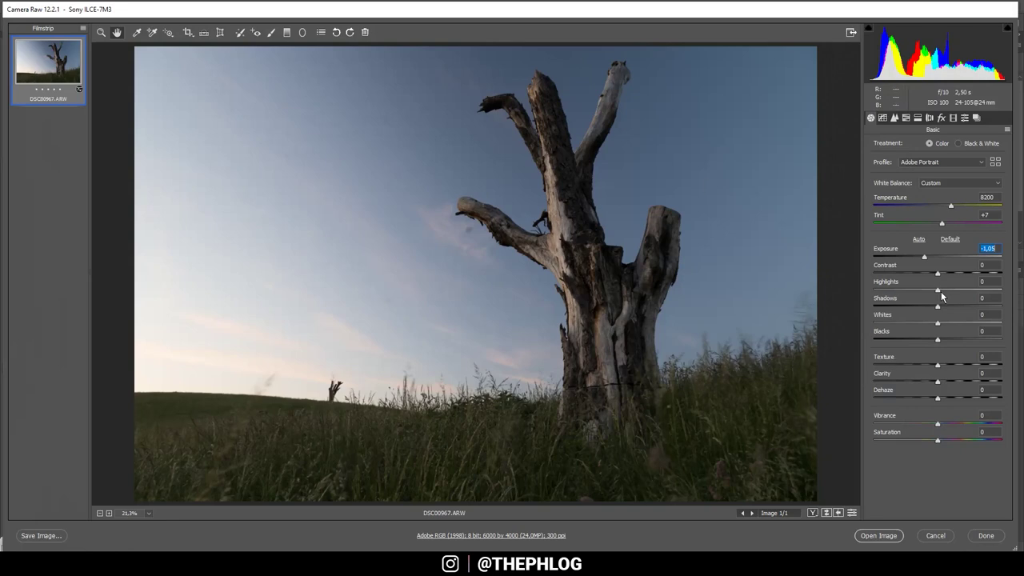
pyautogui.moveTo(937, 291); pyautogui.dragTo(853, 294)
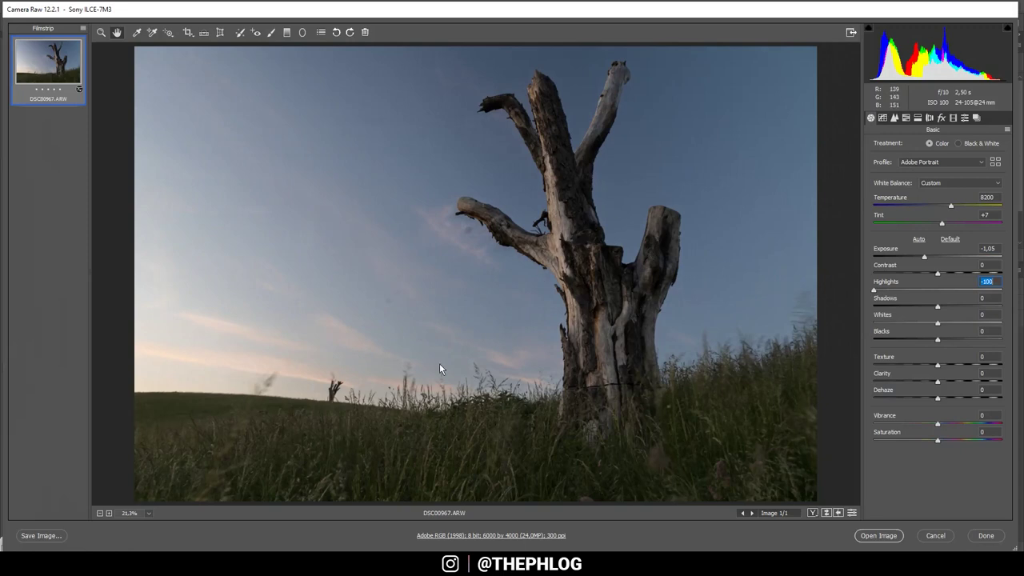
pyautogui.moveTo(937, 307)
pyautogui.mouseDown()
pyautogui.moveTo(964, 308)
pyautogui.moveTo(949, 330)
pyautogui.moveTo(963, 327)
pyautogui.mouseUp()
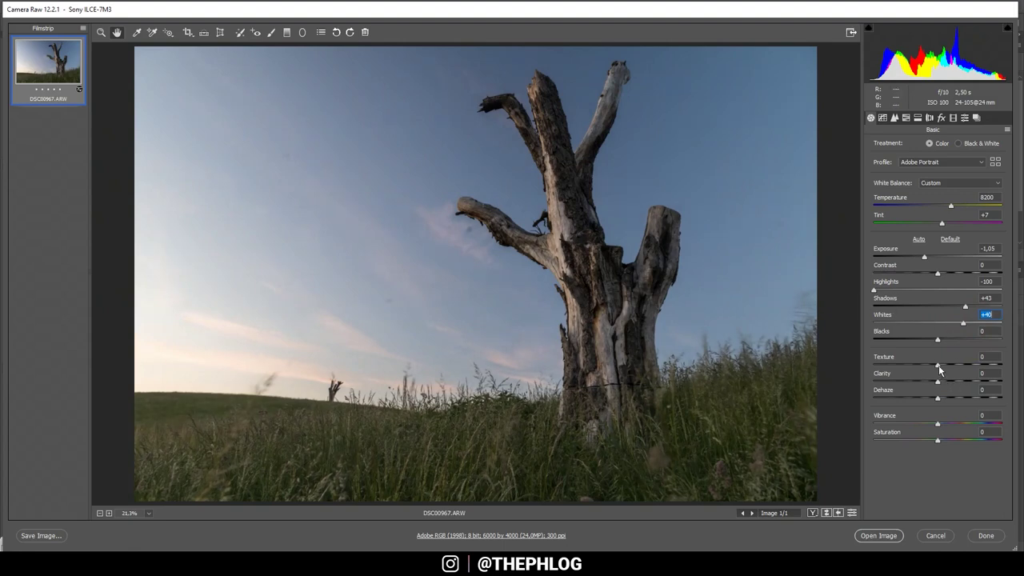
# - Add texture +7, clarity +13 and vibrance +45
pyautogui.moveTo(938, 365); pyautogui.dragTo(939, 365)
pyautogui.moveTo(937, 379); pyautogui.dragTo(942, 382)
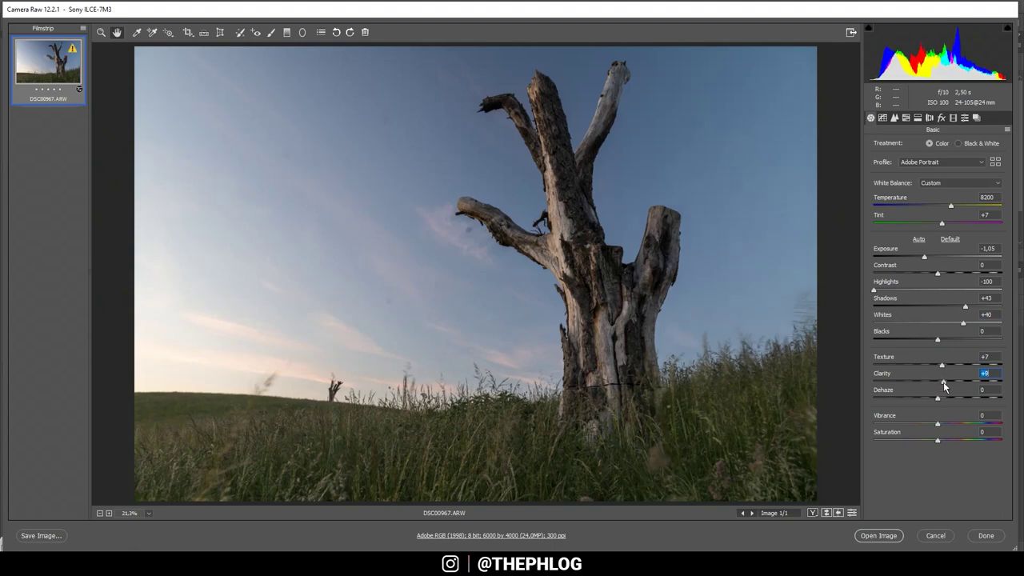
pyautogui.moveTo(943, 381); pyautogui.dragTo(946, 381)
pyautogui.moveTo(941, 425); pyautogui.dragTo(965, 425)
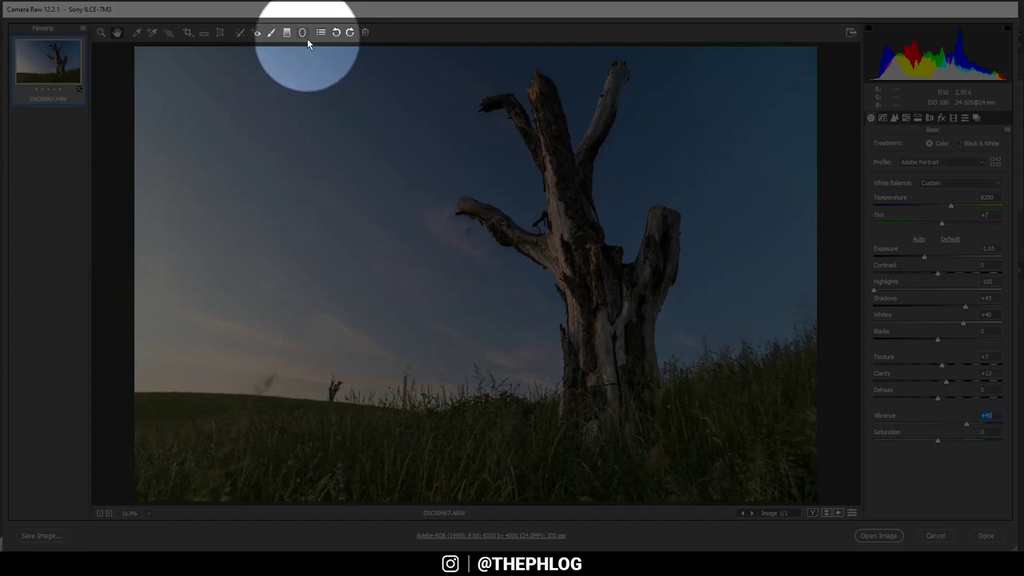
# - Give the large left-sky radial filter Blacks +64 and a slightly warmer temperature
pyautogui.click(306, 37)
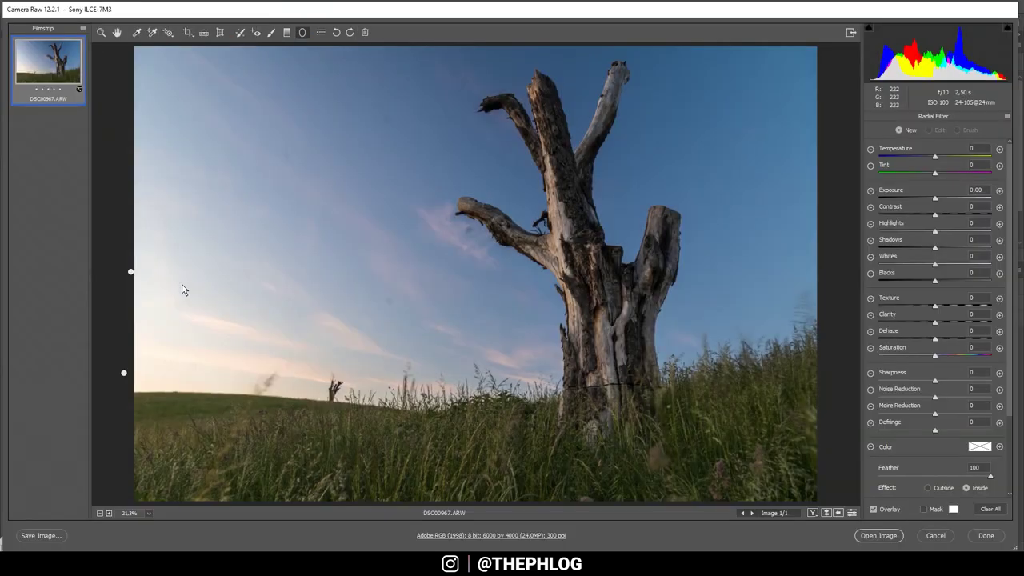
pyautogui.click(132, 272)
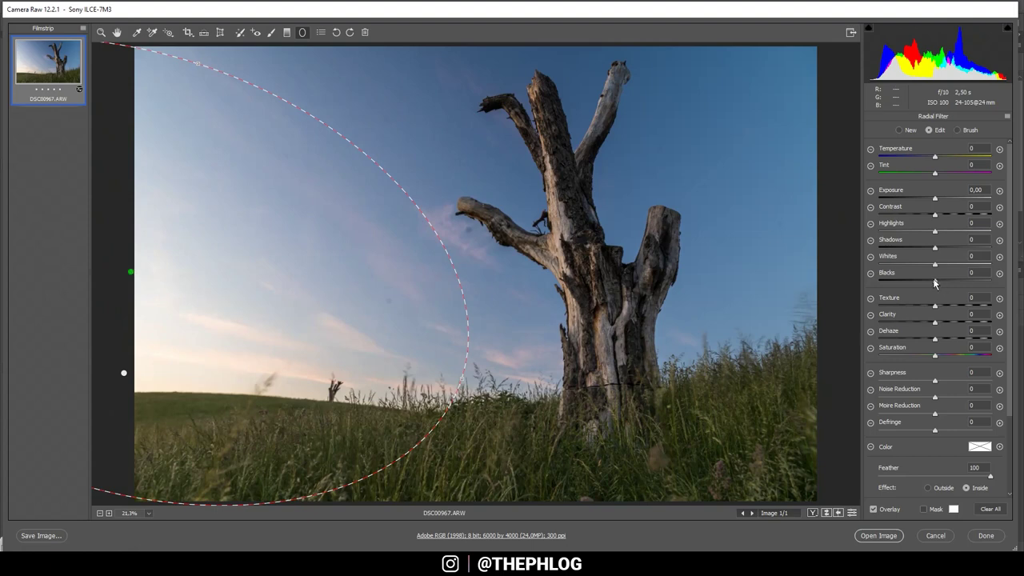
pyautogui.moveTo(934, 282); pyautogui.dragTo(949, 285)
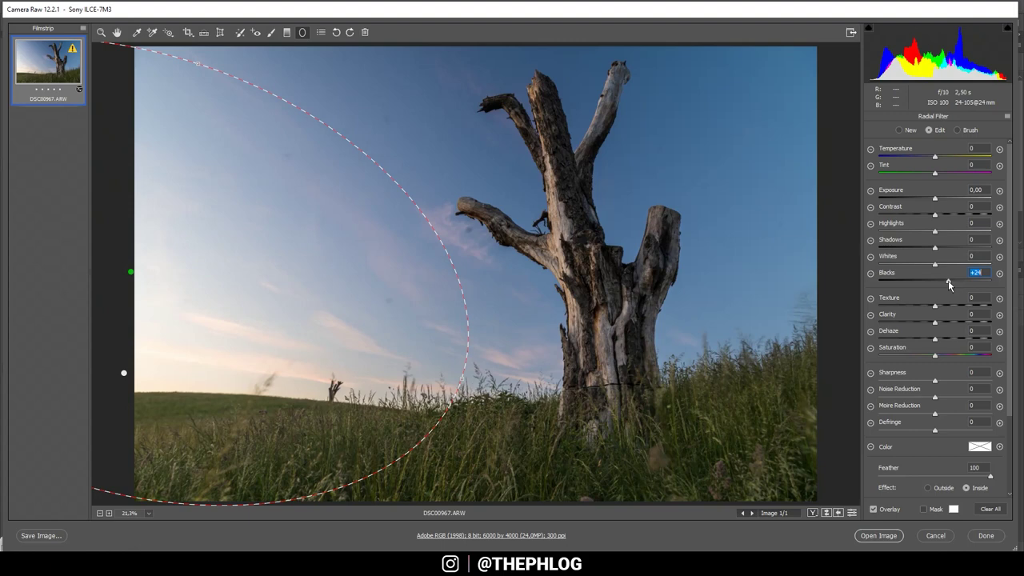
pyautogui.moveTo(949, 285); pyautogui.dragTo(970, 283)
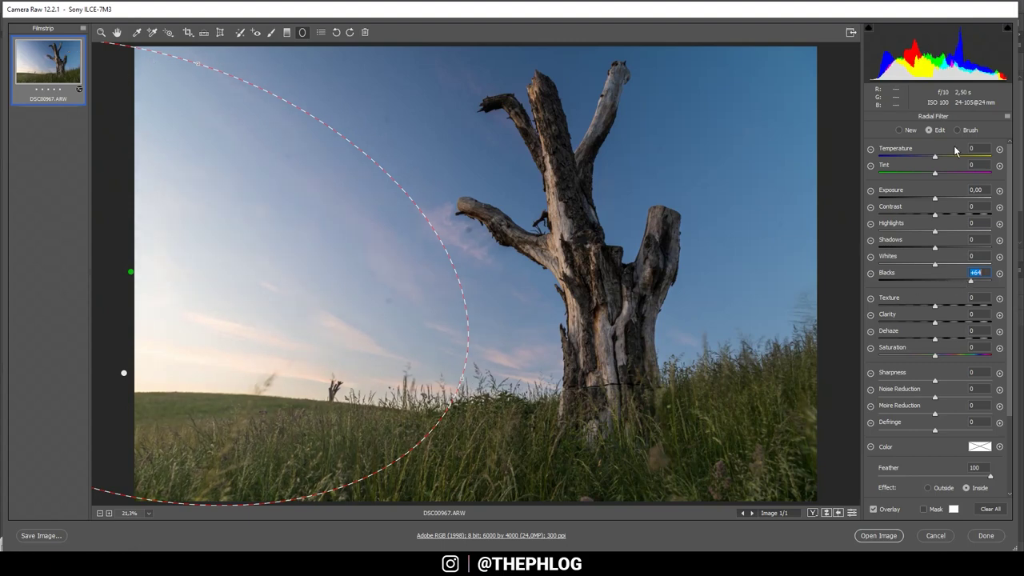
pyautogui.moveTo(937, 155); pyautogui.dragTo(939, 155)
pyautogui.moveTo(939, 155); pyautogui.dragTo(943, 155)
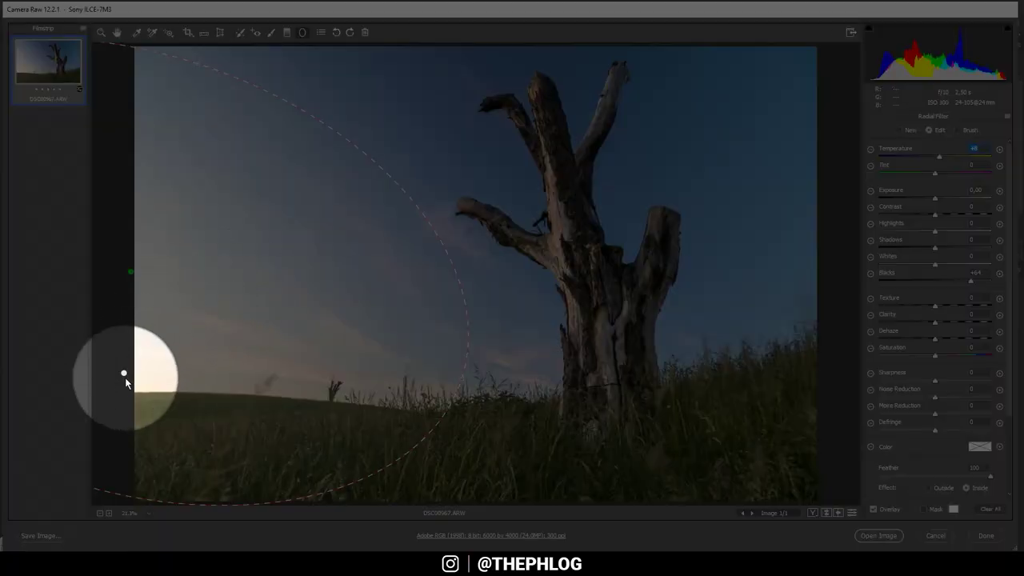
# - Give the small horizon radial filter Blacks +100 and temperature +59, then exit filter editing
pyautogui.click(124, 374)
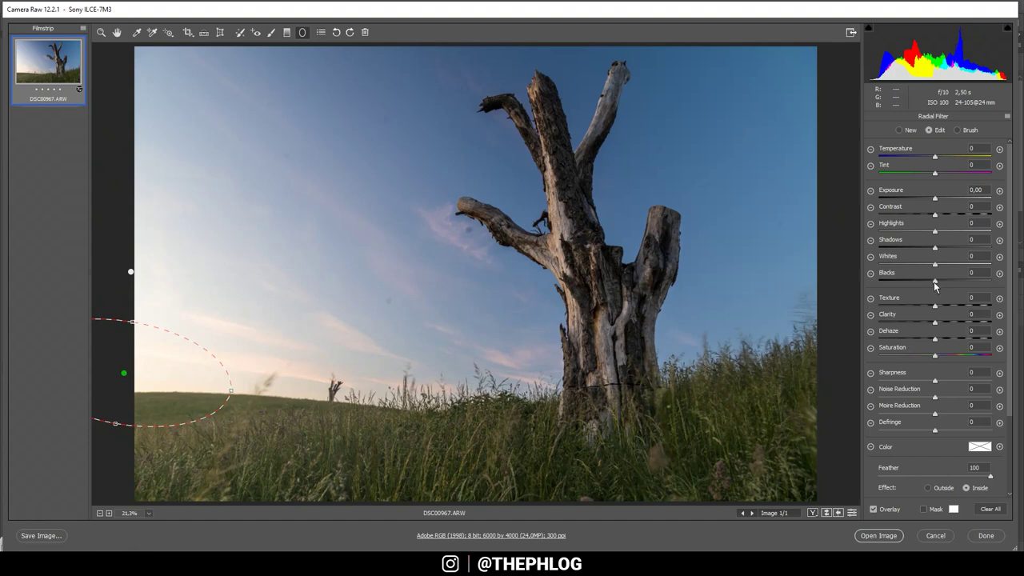
pyautogui.moveTo(934, 280); pyautogui.dragTo(1016, 292)
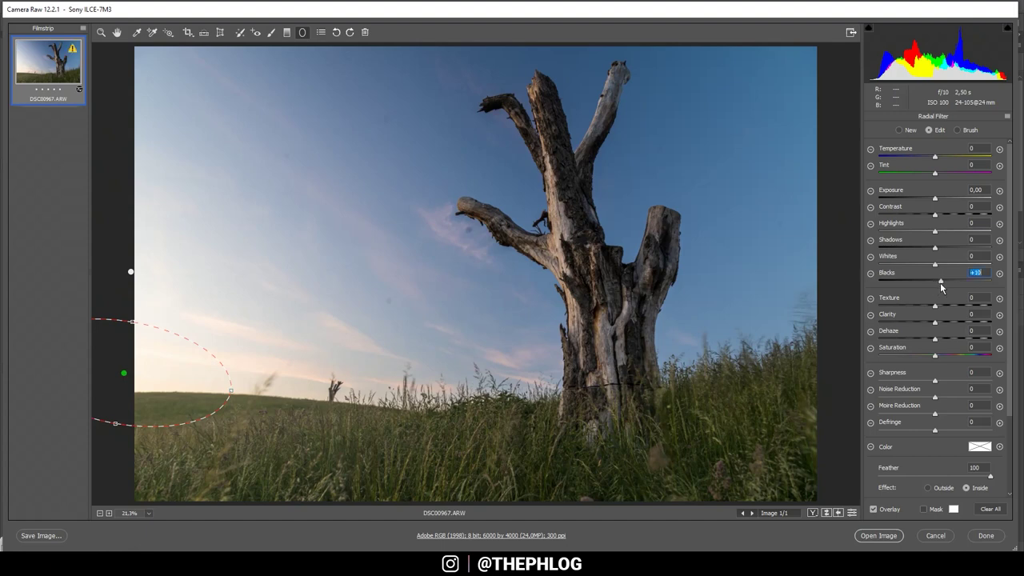
pyautogui.click(937, 162)
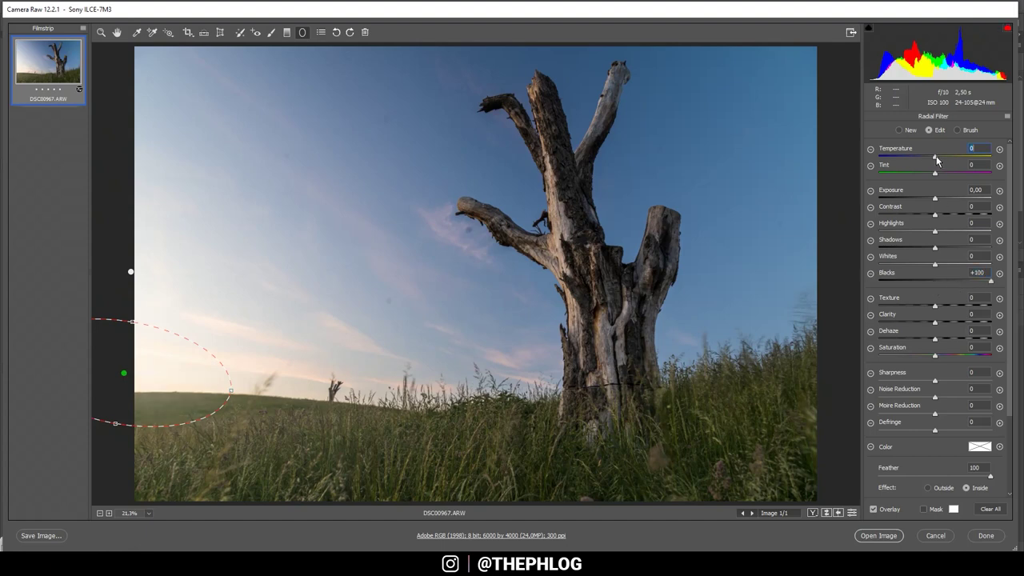
pyautogui.moveTo(936, 162); pyautogui.dragTo(967, 161)
pyautogui.click(117, 32)
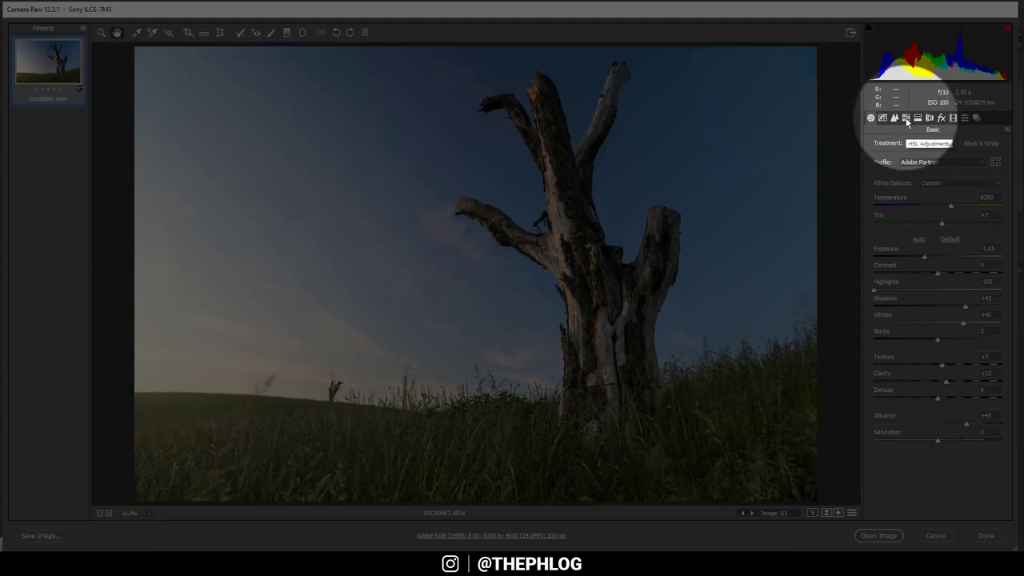
# - Set HSL saturation to Greens -70, Oranges +29, Reds +13 and Blues +38
pyautogui.click(905, 117)
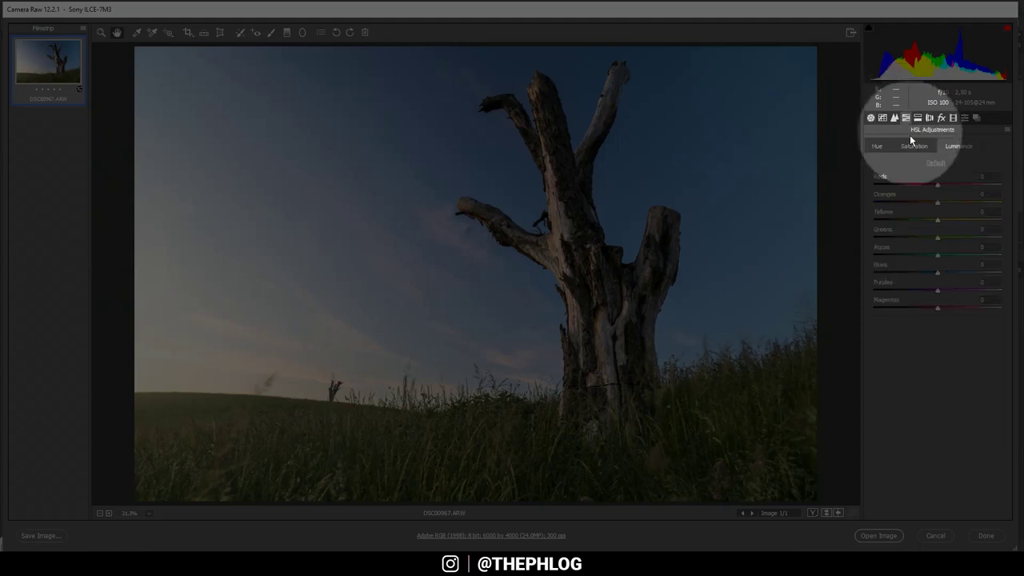
pyautogui.click(915, 149)
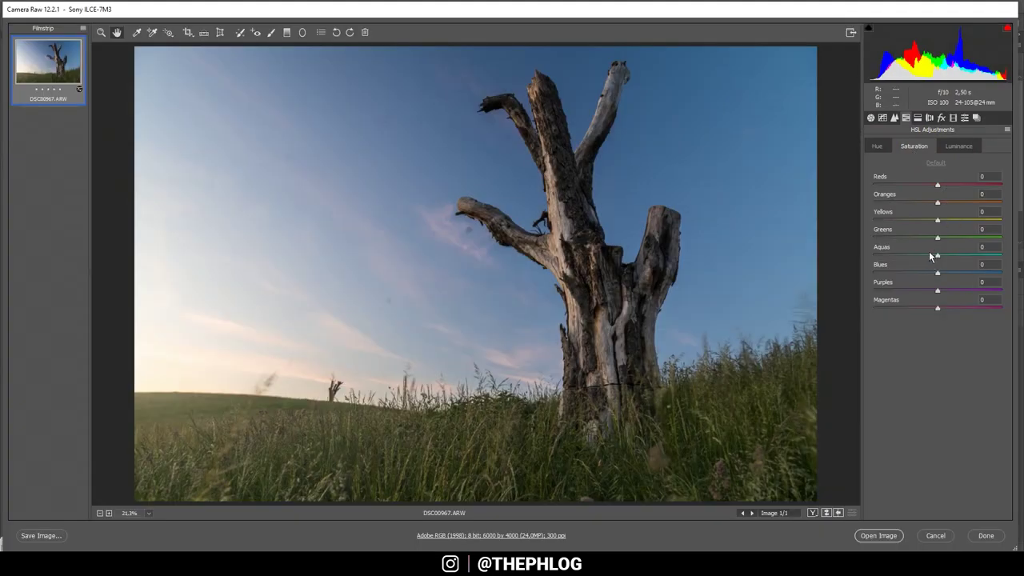
pyautogui.moveTo(937, 238); pyautogui.dragTo(892, 238)
pyautogui.moveTo(939, 204); pyautogui.dragTo(957, 203)
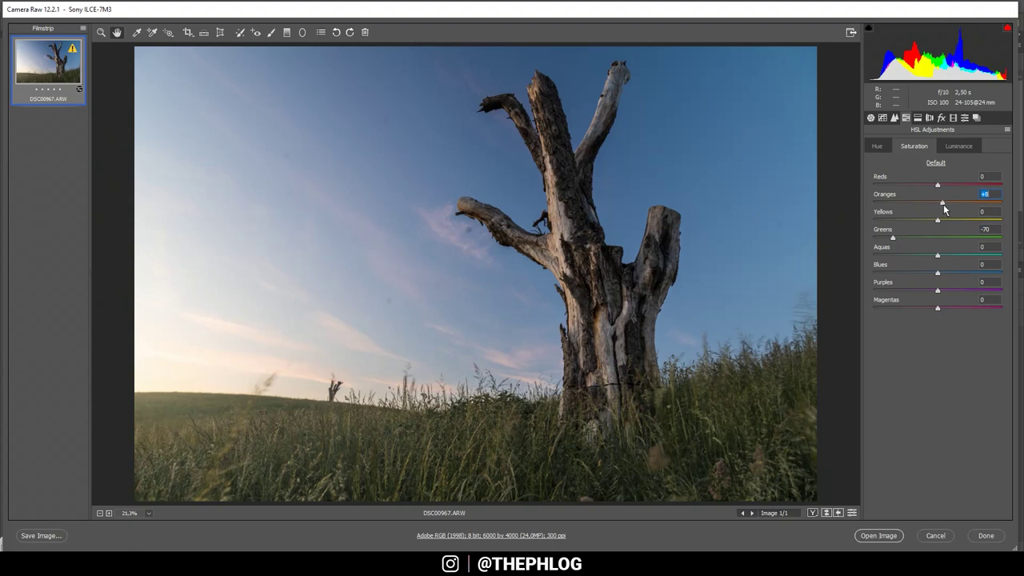
pyautogui.click(936, 183)
pyautogui.moveTo(940, 184); pyautogui.dragTo(944, 184)
pyautogui.moveTo(938, 273); pyautogui.dragTo(971, 276)
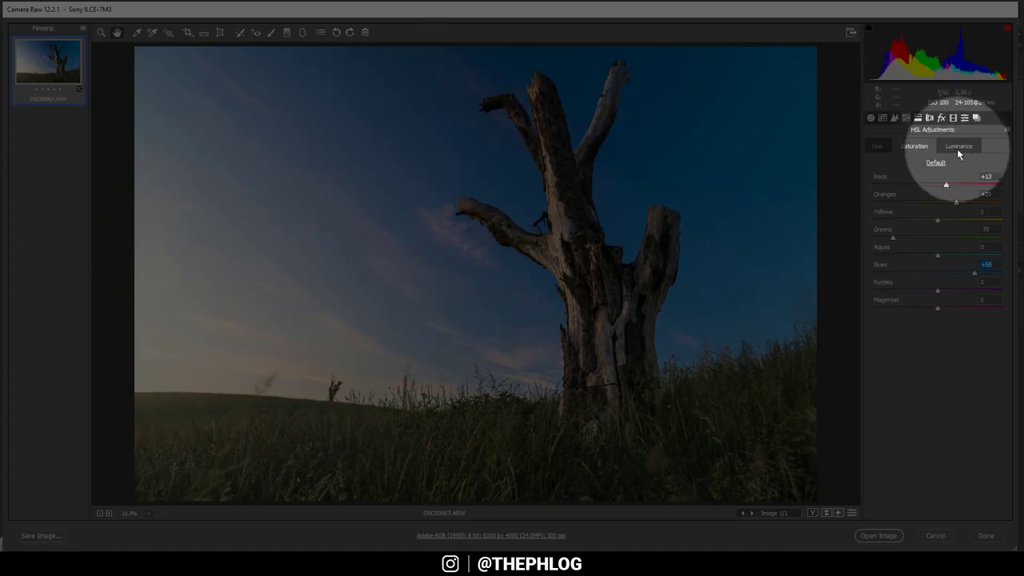
# - Brighten yellow luminance to +33 and darken blue luminance to -20
pyautogui.click(961, 148)
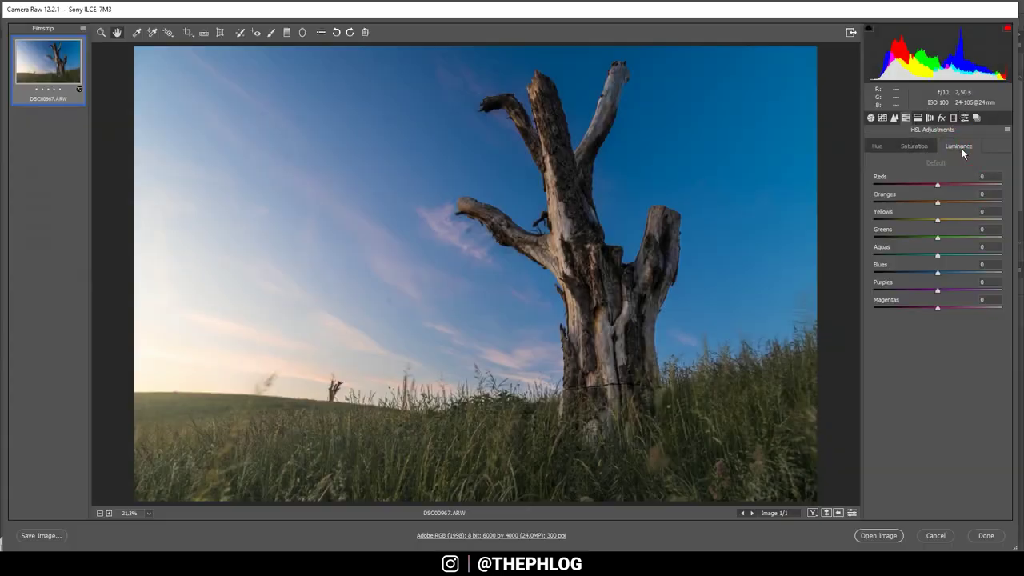
pyautogui.click(943, 219)
pyautogui.click(959, 220)
pyautogui.moveTo(940, 272); pyautogui.dragTo(926, 276)
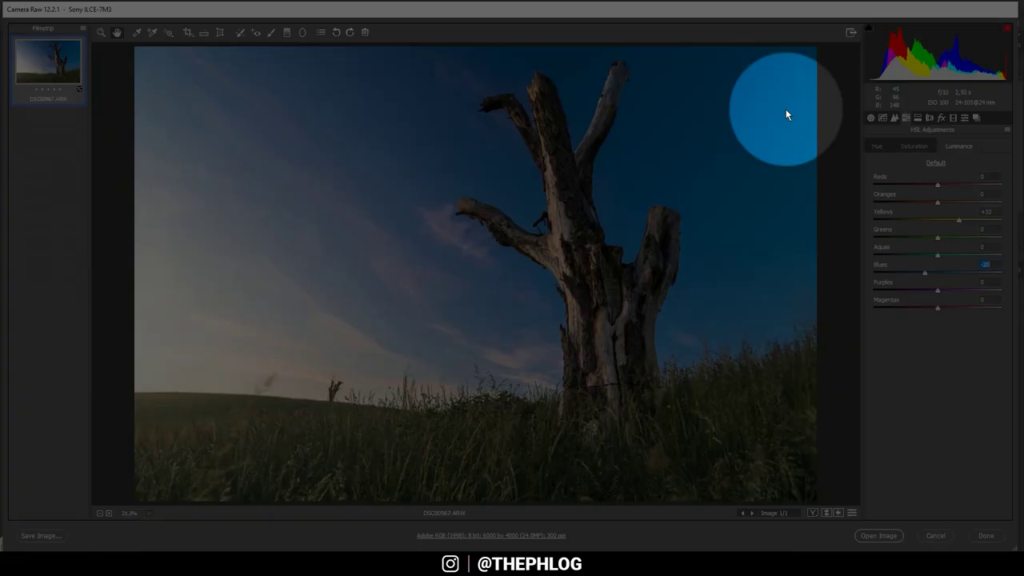
pyautogui.click(919, 121)
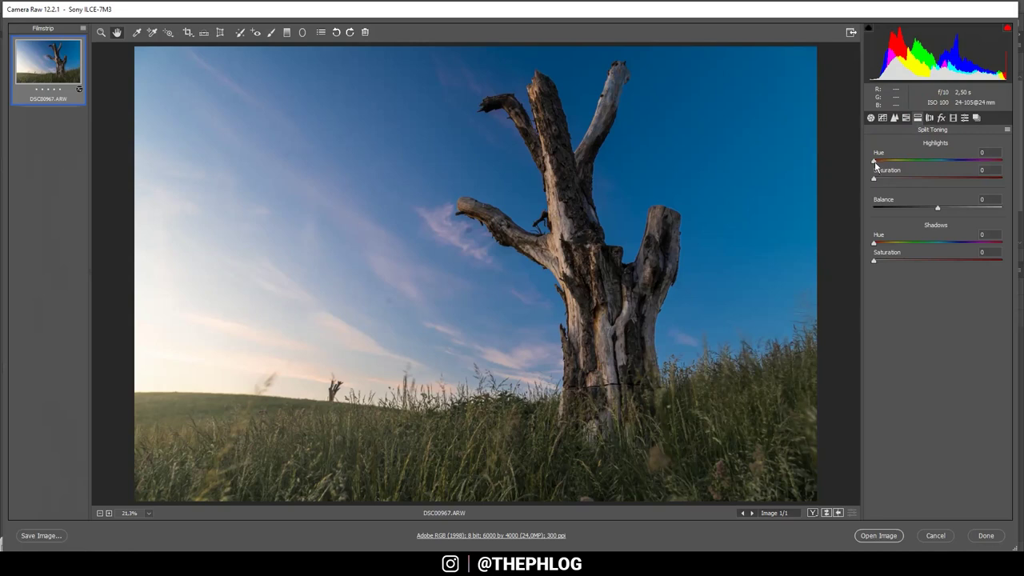
# - Set the split-toning highlights to hue 42 and saturation 75
pyautogui.moveTo(874, 161); pyautogui.dragTo(888, 163)
pyautogui.click(875, 179)
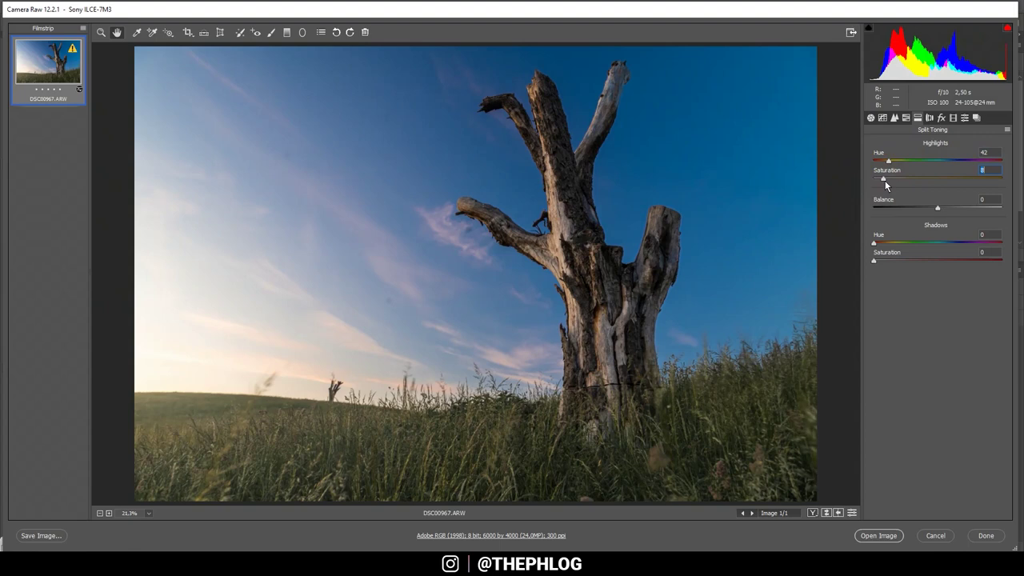
pyautogui.moveTo(875, 178); pyautogui.dragTo(939, 187)
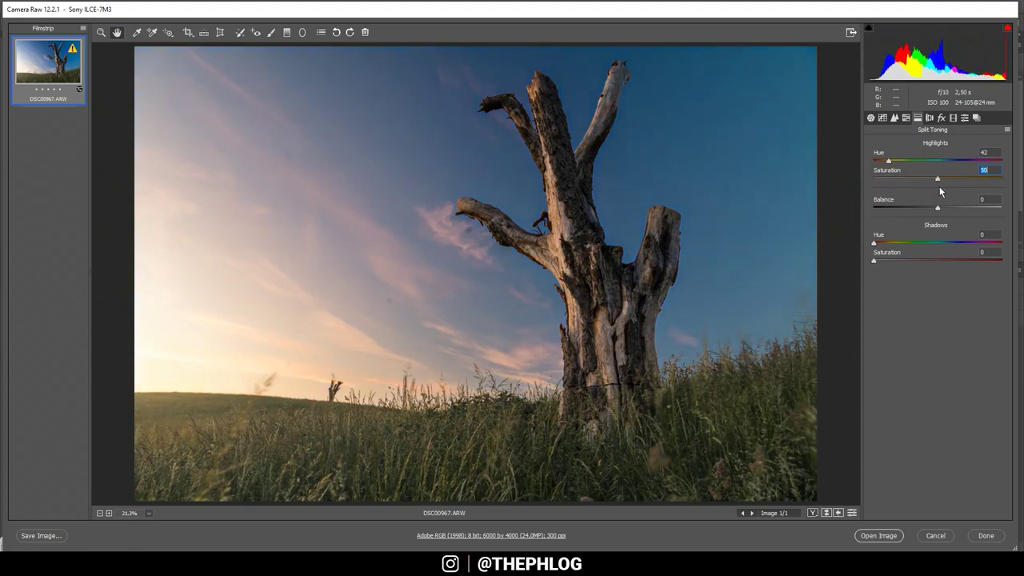
pyautogui.write('75')
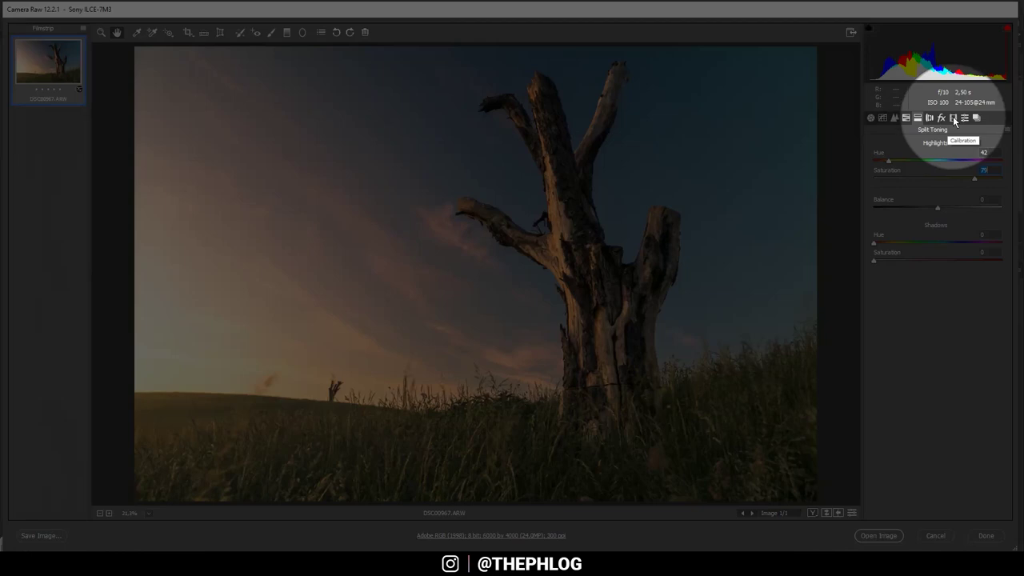
# - Calibrate Red saturation +11, Green hue +12 and saturation +23, and Blue saturation +12
pyautogui.click(954, 120)
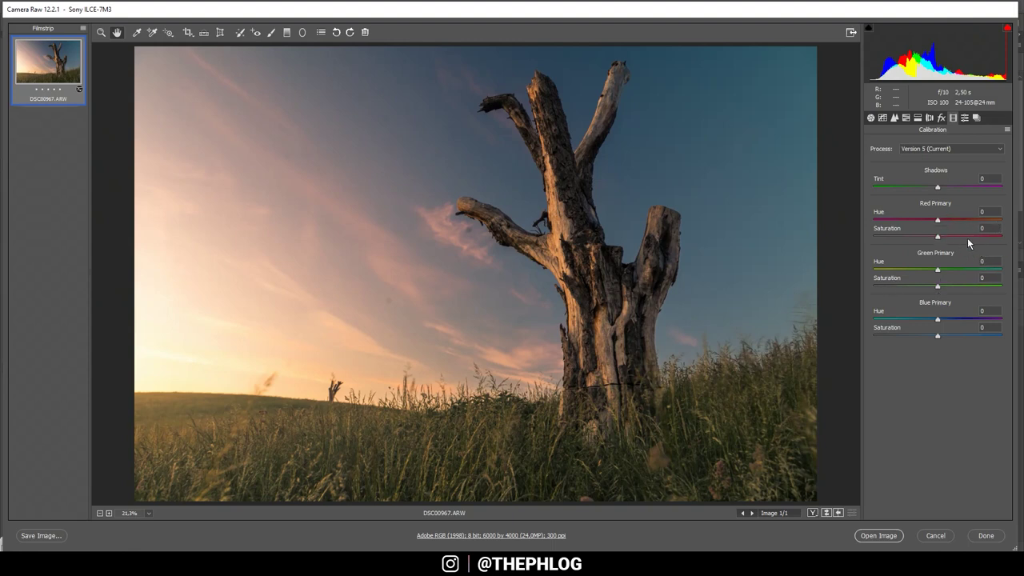
pyautogui.moveTo(939, 237); pyautogui.dragTo(947, 240)
pyautogui.moveTo(946, 240); pyautogui.dragTo(948, 240)
pyautogui.moveTo(937, 286); pyautogui.dragTo(952, 286)
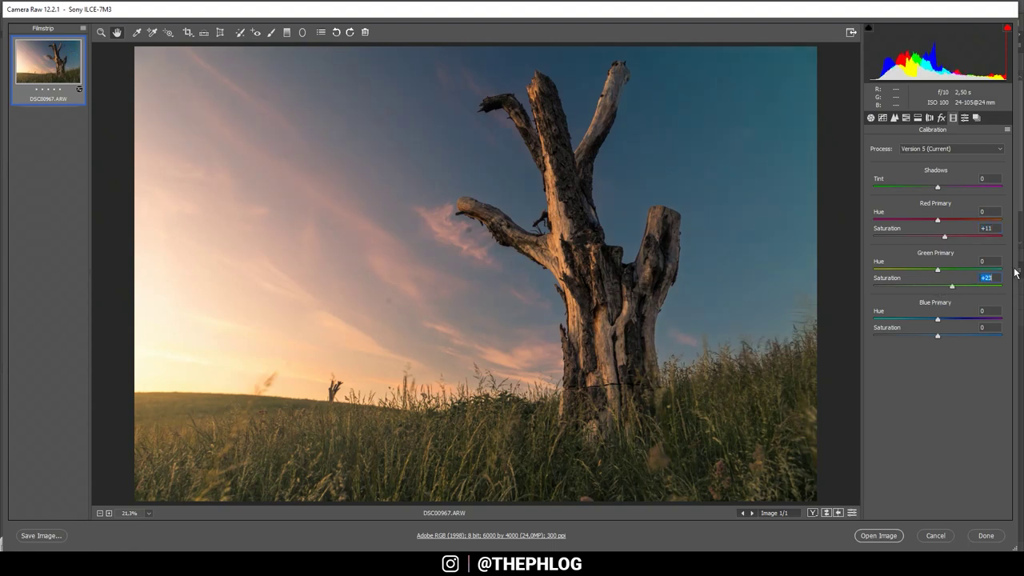
pyautogui.click(938, 270)
pyautogui.moveTo(942, 270); pyautogui.dragTo(945, 271)
pyautogui.click(940, 334)
pyautogui.moveTo(942, 336); pyautogui.dragTo(947, 335)
# - Apply a -13 vignette and sharpening 66, radius 0.5, detail 100, masking 64; open in Photoshop
pyautogui.click(943, 119)
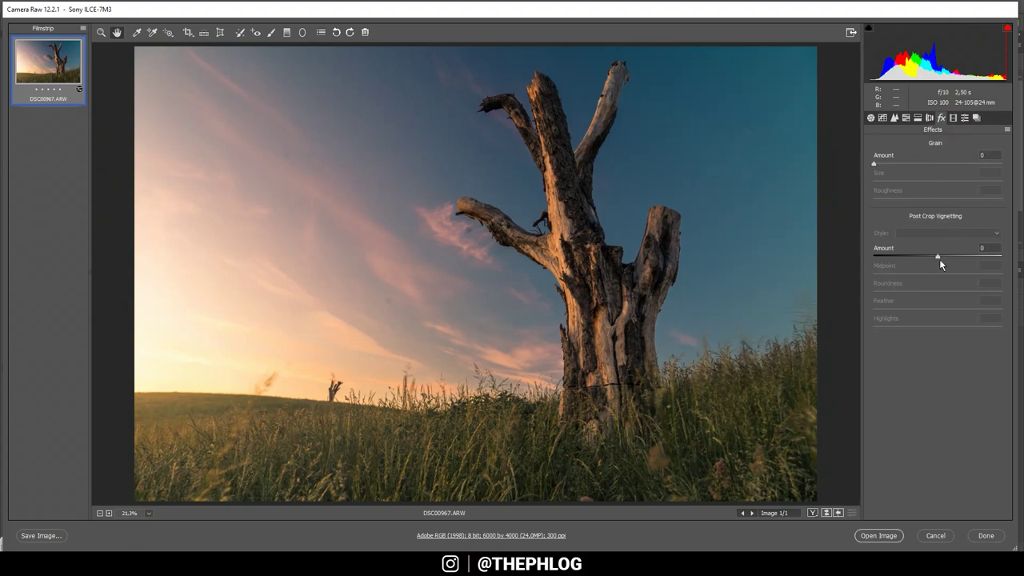
pyautogui.moveTo(941, 258); pyautogui.dragTo(932, 256)
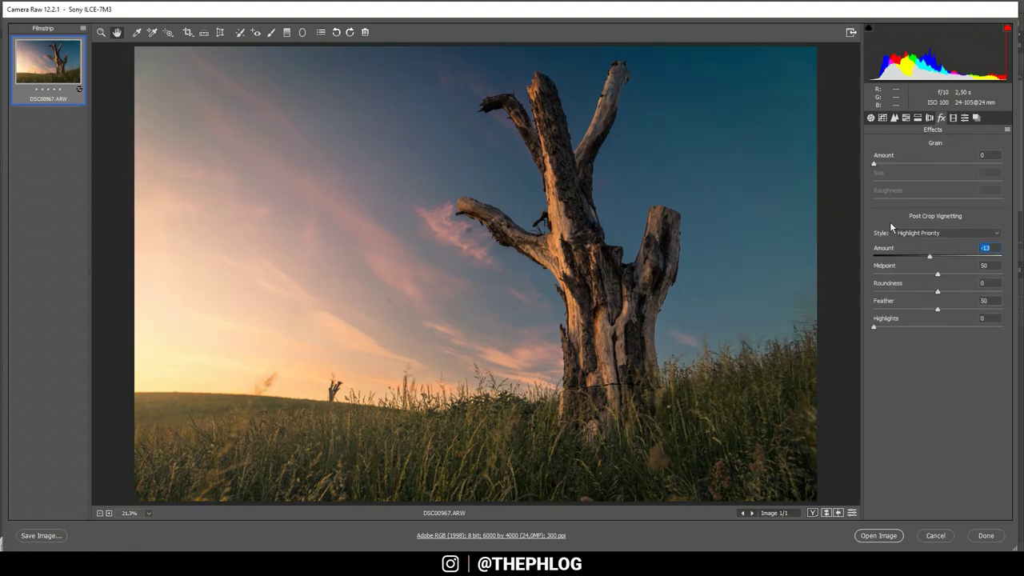
pyautogui.click(894, 117)
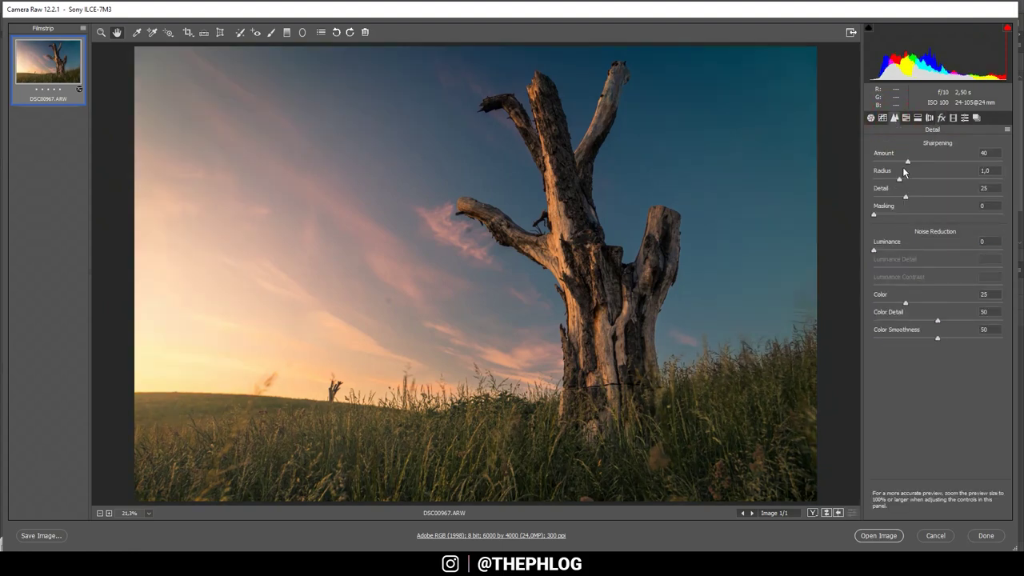
pyautogui.moveTo(908, 163)
pyautogui.mouseDown()
pyautogui.moveTo(918, 163)
pyautogui.moveTo(853, 172)
pyautogui.mouseUp()
pyautogui.moveTo(908, 195); pyautogui.dragTo(1008, 196)
pyautogui.moveTo(883, 214); pyautogui.dragTo(955, 216)
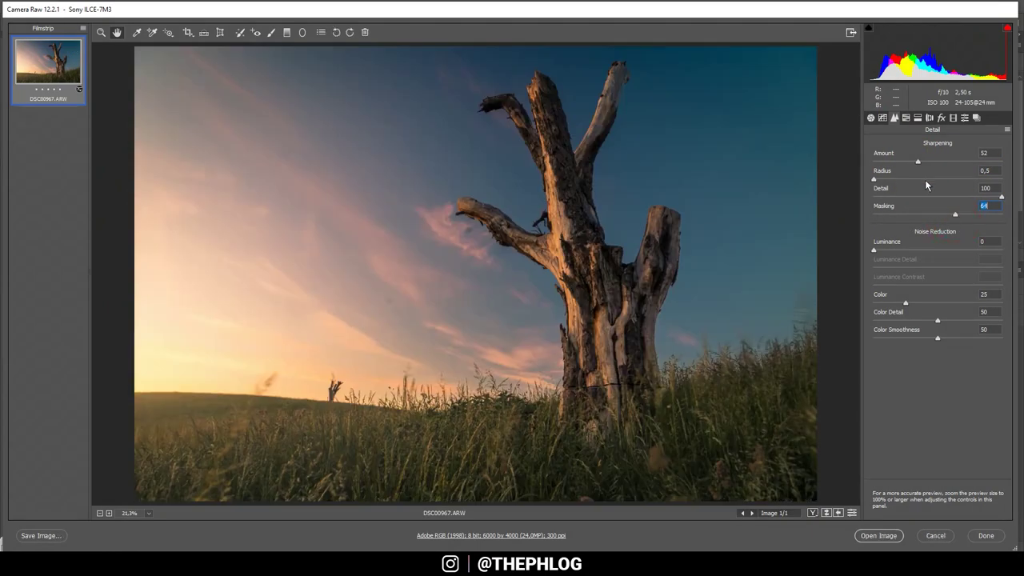
pyautogui.moveTo(918, 162); pyautogui.dragTo(929, 162)
pyautogui.click(881, 540)
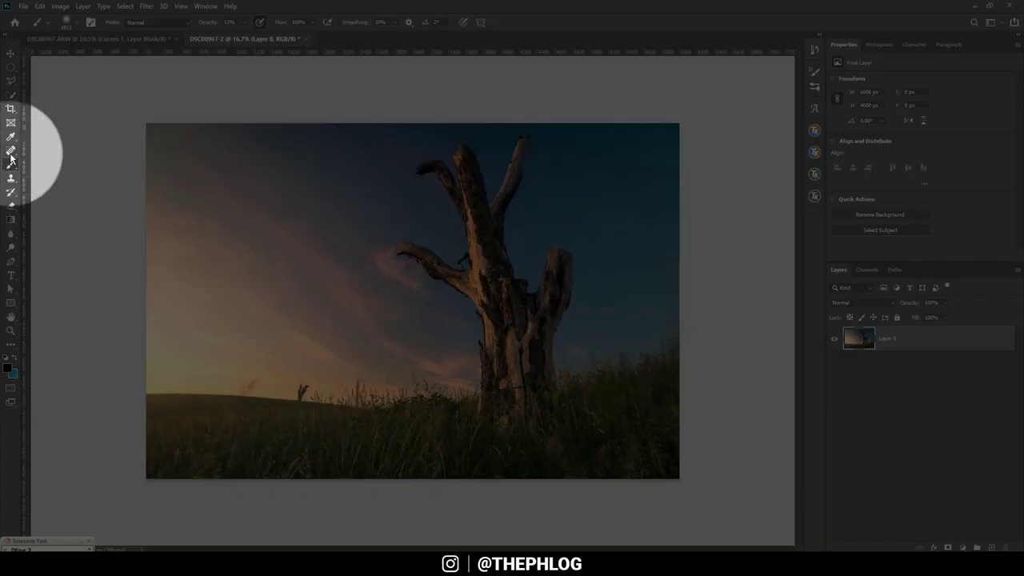
# - Take the Spot Healing Brush and zoom into the sky to inspect for spots
pyautogui.click(12, 151)
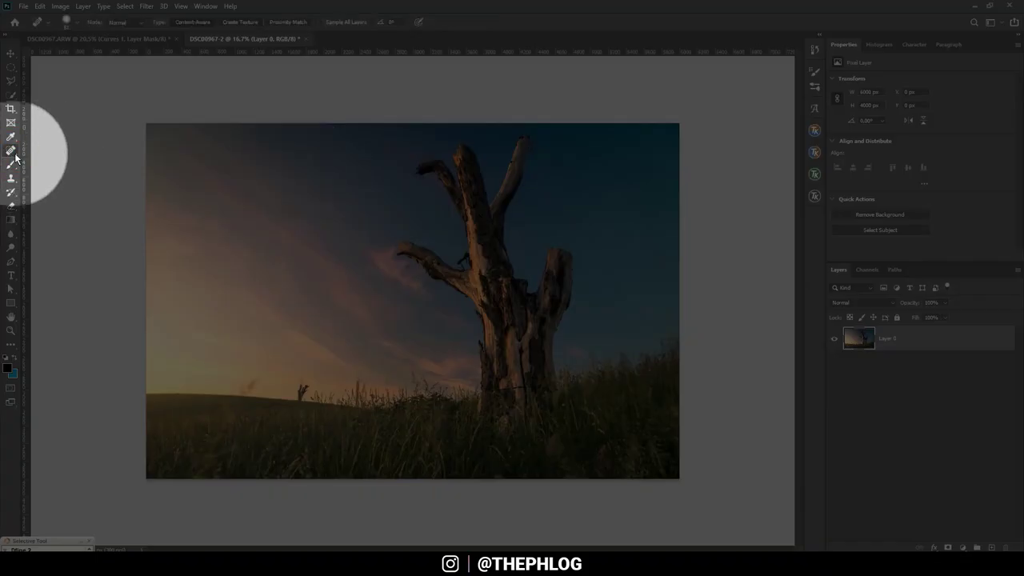
pyautogui.scroll(3, 288, 158)
pyautogui.scroll(3, 217, 119)
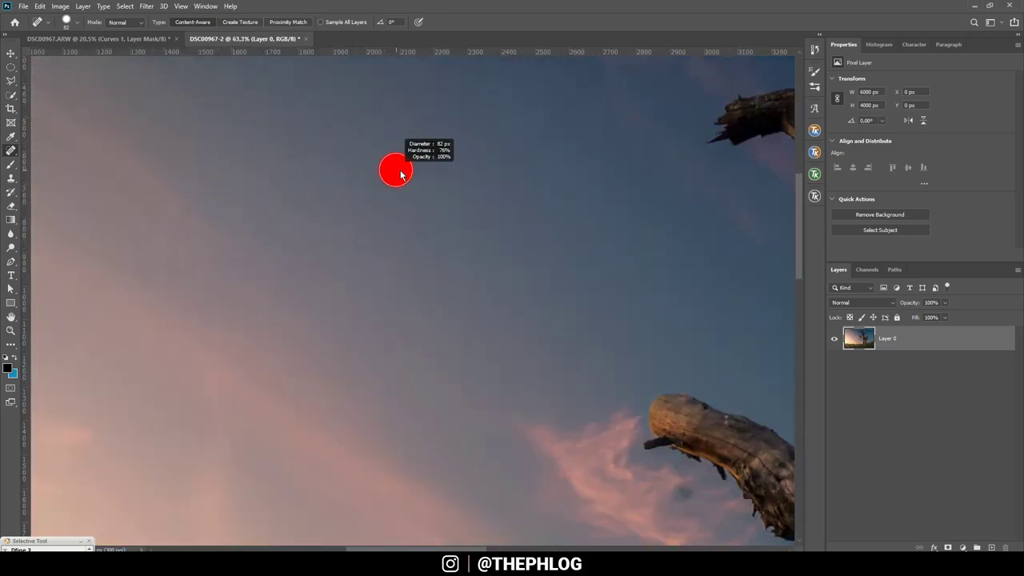
pyautogui.scroll(-2, 416, 224)
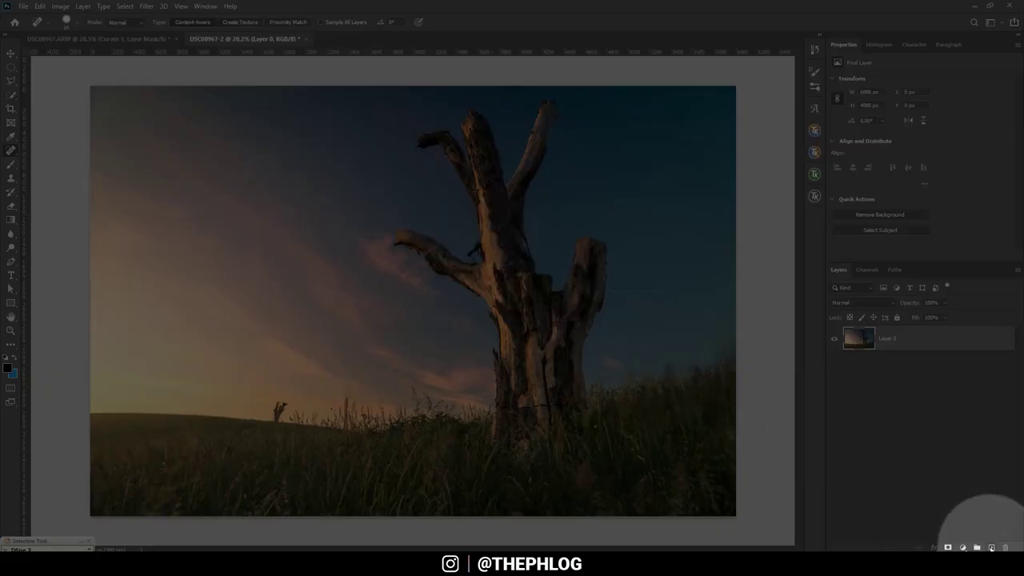
# - Add a new layer set to Soft Light blending
pyautogui.click(991, 547)
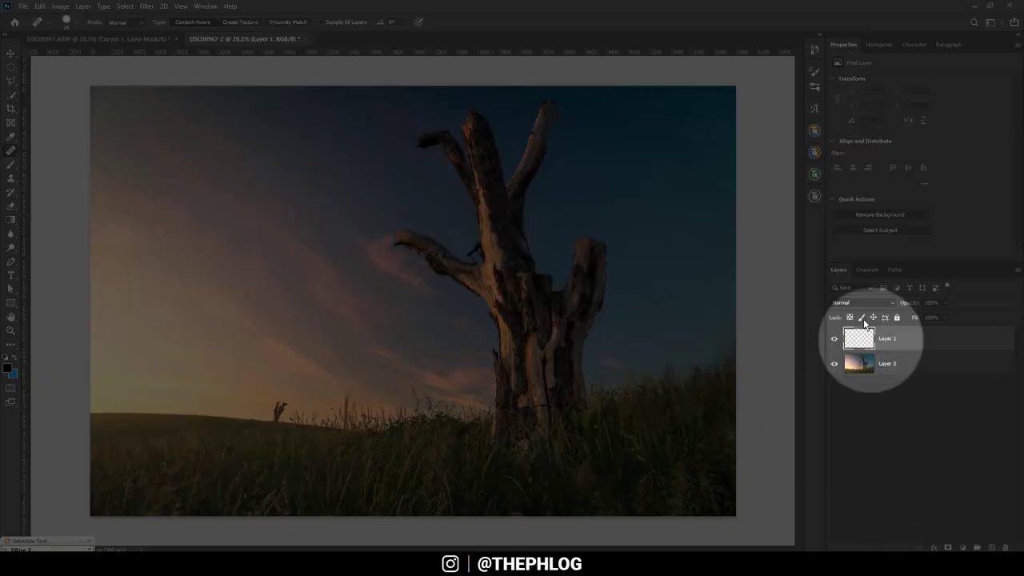
pyautogui.click(864, 301)
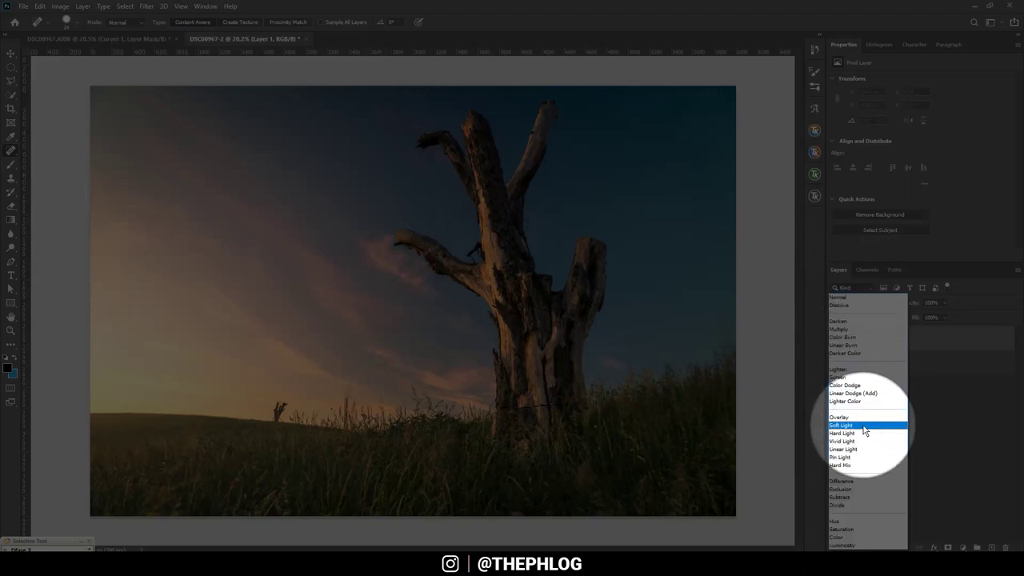
pyautogui.click(870, 424)
# - Sample the warm beige sky colour and paint a soft glow along the left horizon
pyautogui.click(11, 164)
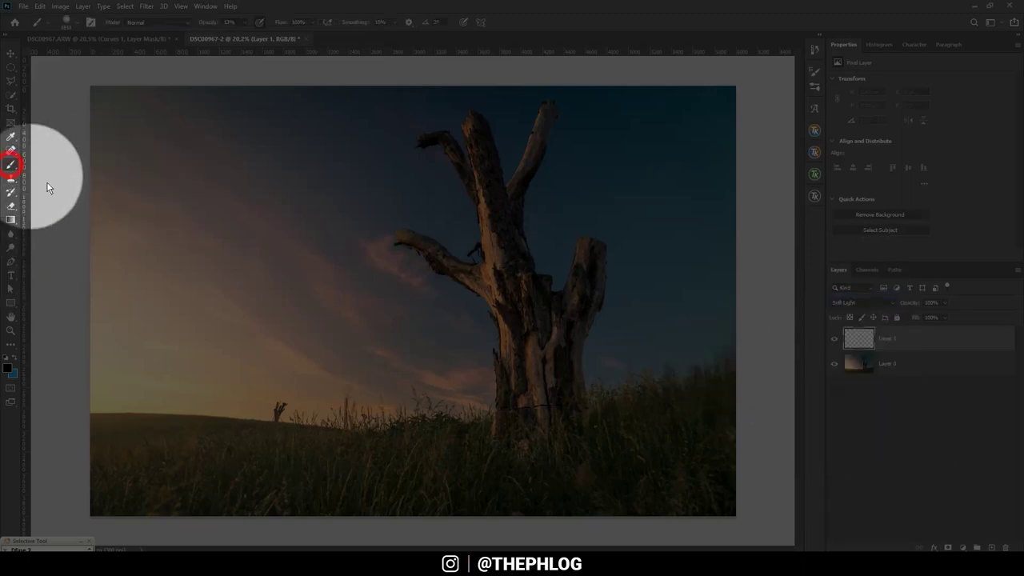
pyautogui.keyDown('alt'); pyautogui.click(120, 396); pyautogui.keyUp('alt')
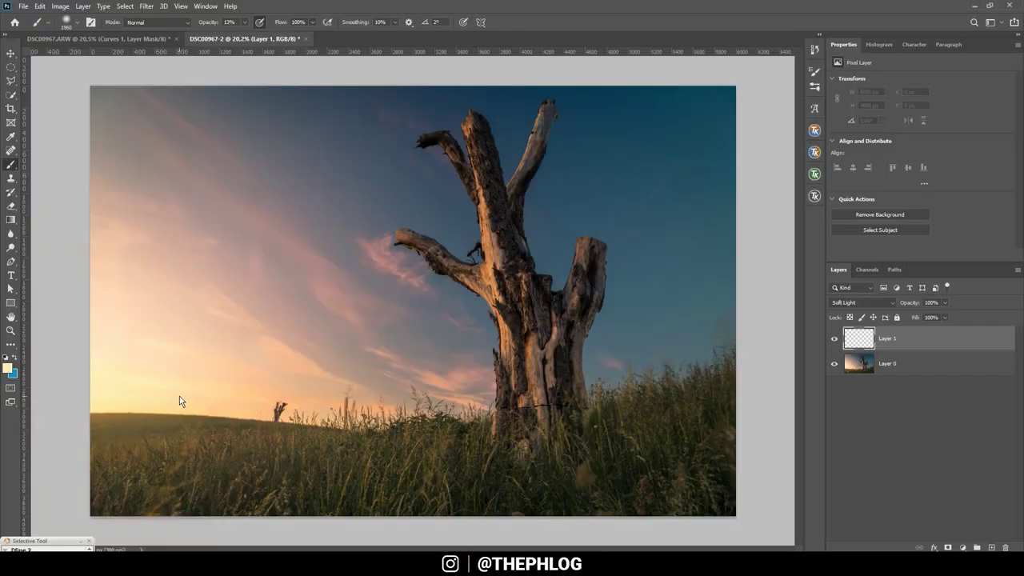
pyautogui.rightClick(162, 391)
pyautogui.click(149, 363)
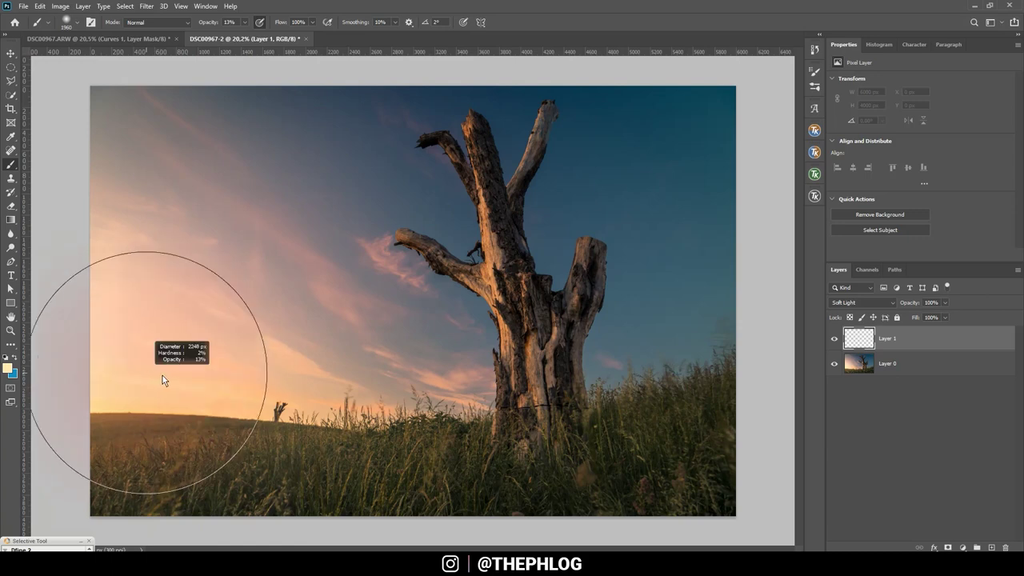
pyautogui.click(110, 370)
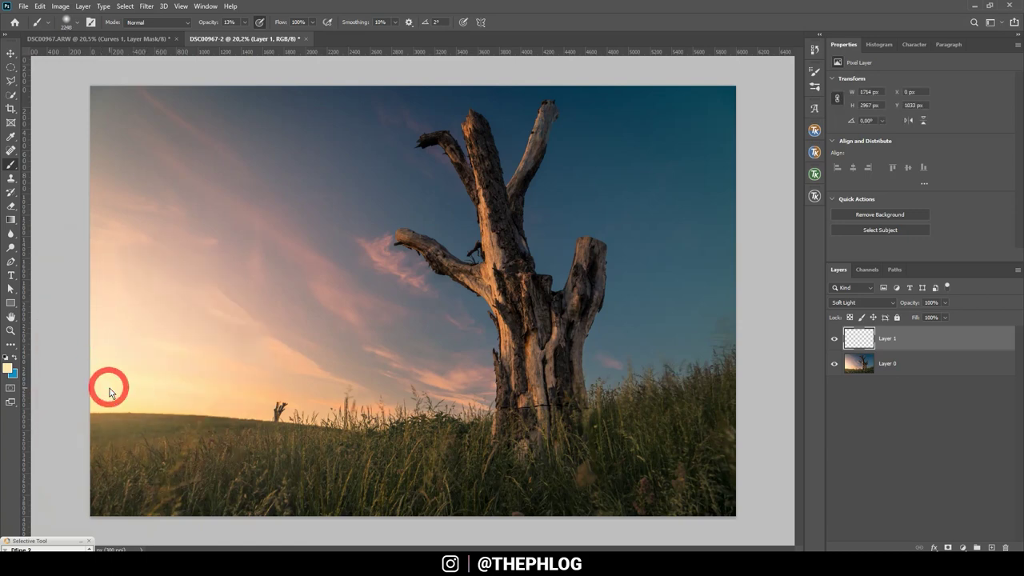
pyautogui.moveTo(110, 392); pyautogui.dragTo(202, 373)
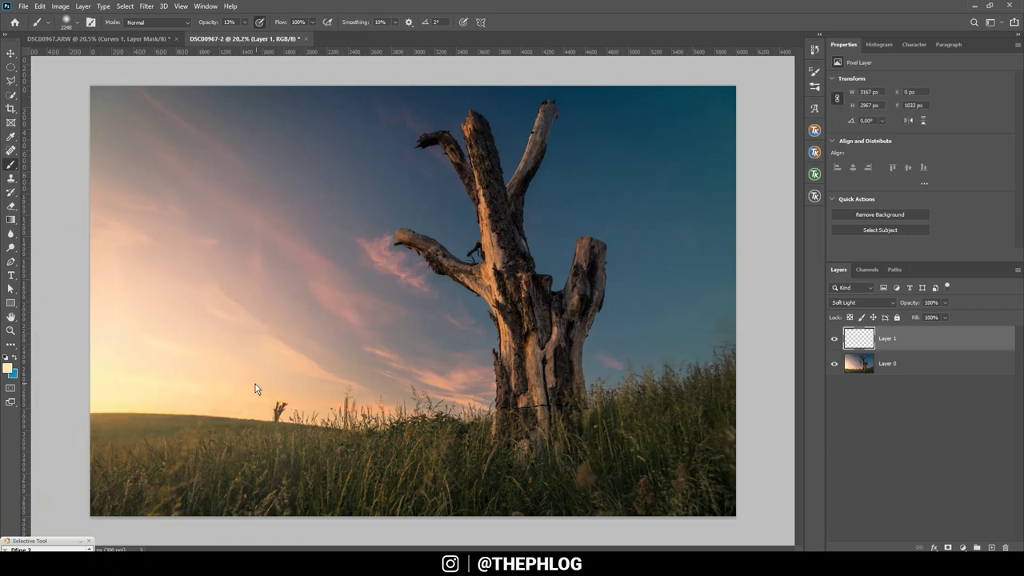
pyautogui.click(183, 372)
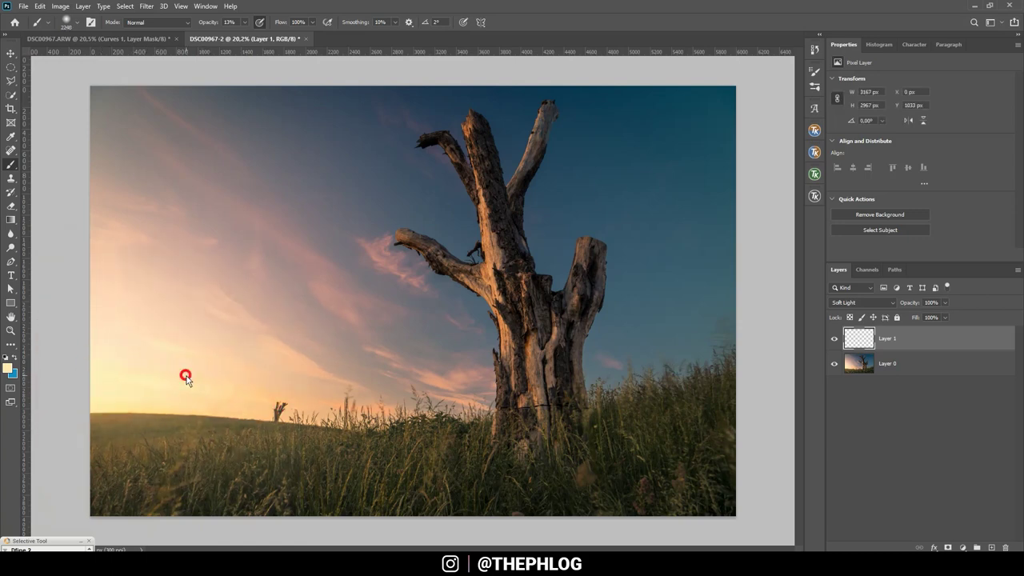
pyautogui.click(833, 338)
pyautogui.click(894, 363)
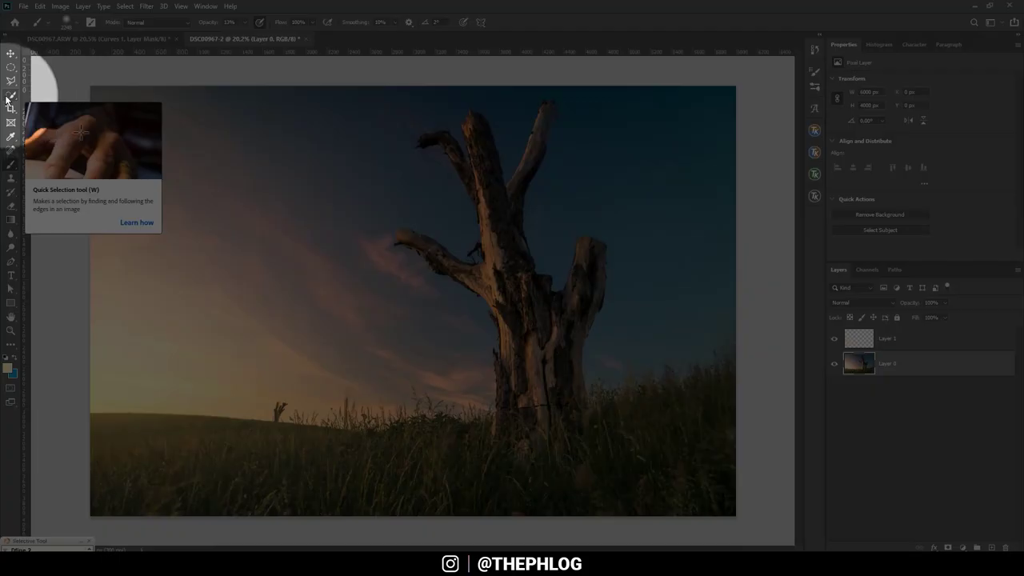
pyautogui.click(8, 98)
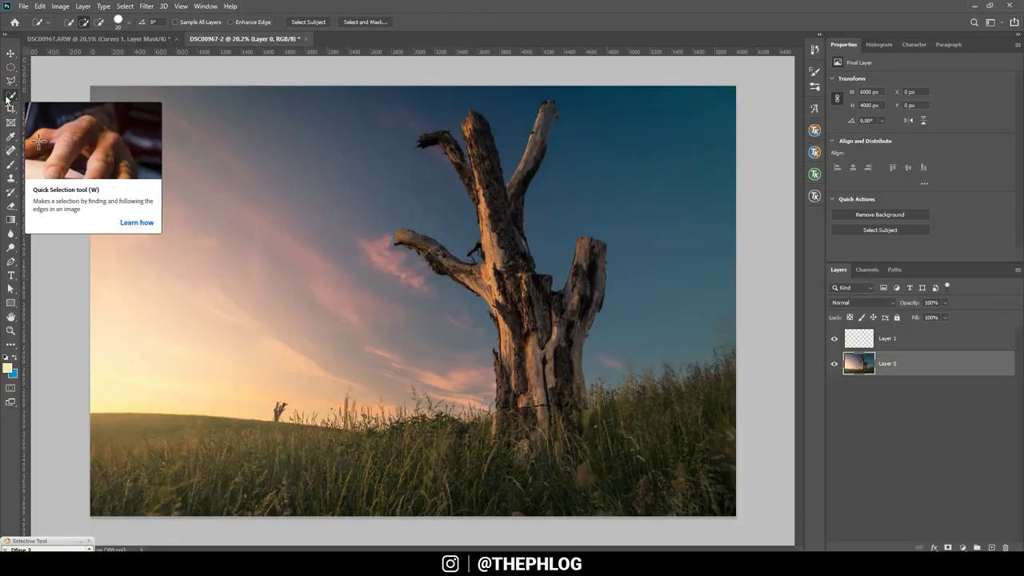
# - Quick-select the sky left of the tree down to the hill line
pyautogui.click(834, 362)
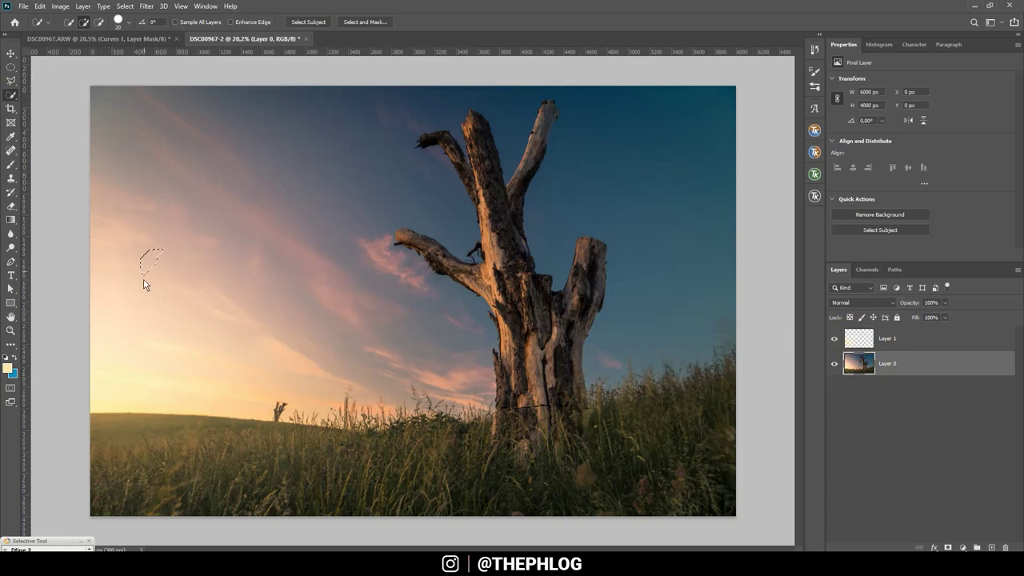
pyautogui.moveTo(143, 279); pyautogui.dragTo(152, 379)
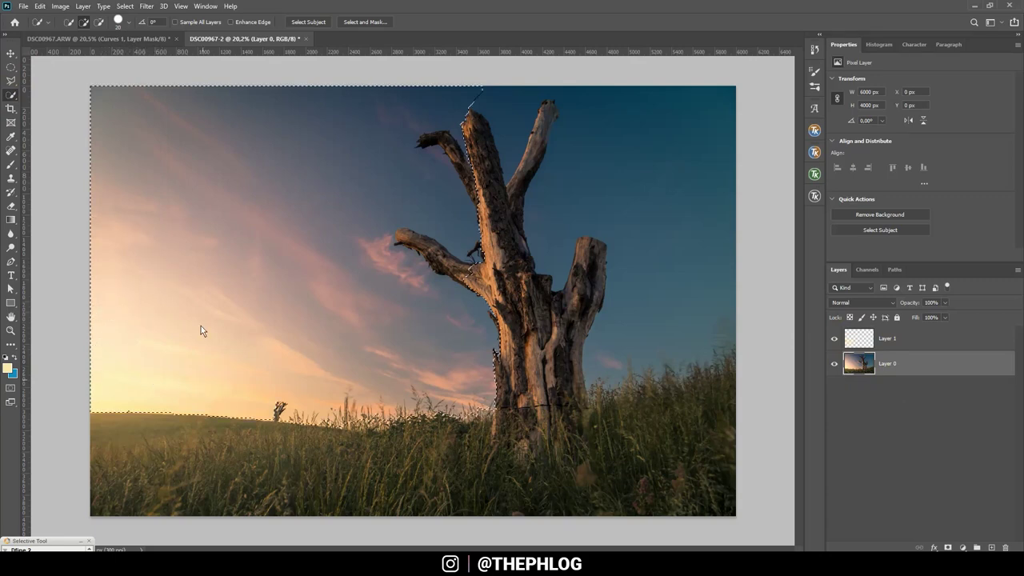
pyautogui.click(163, 346)
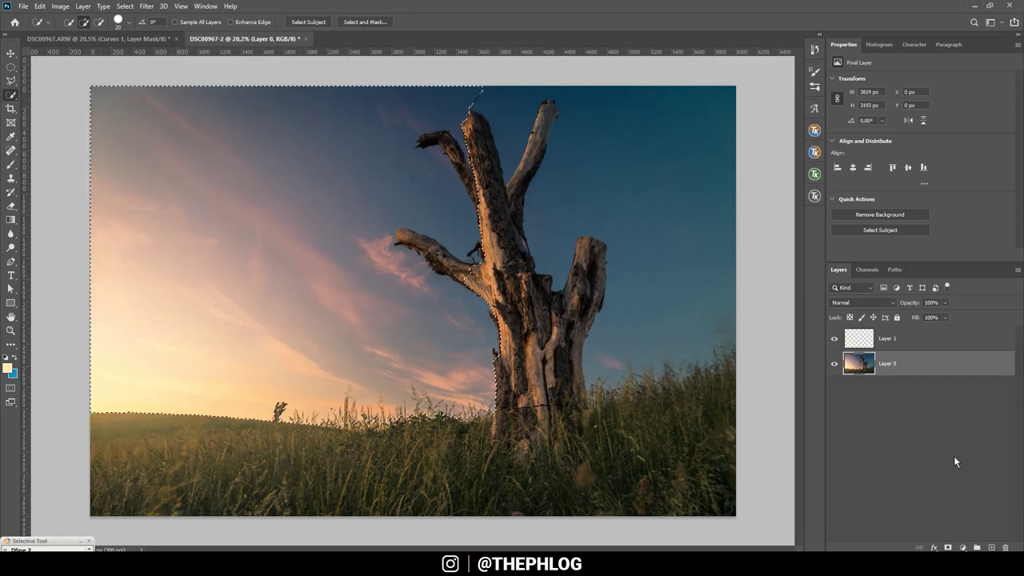
pyautogui.click(921, 339)
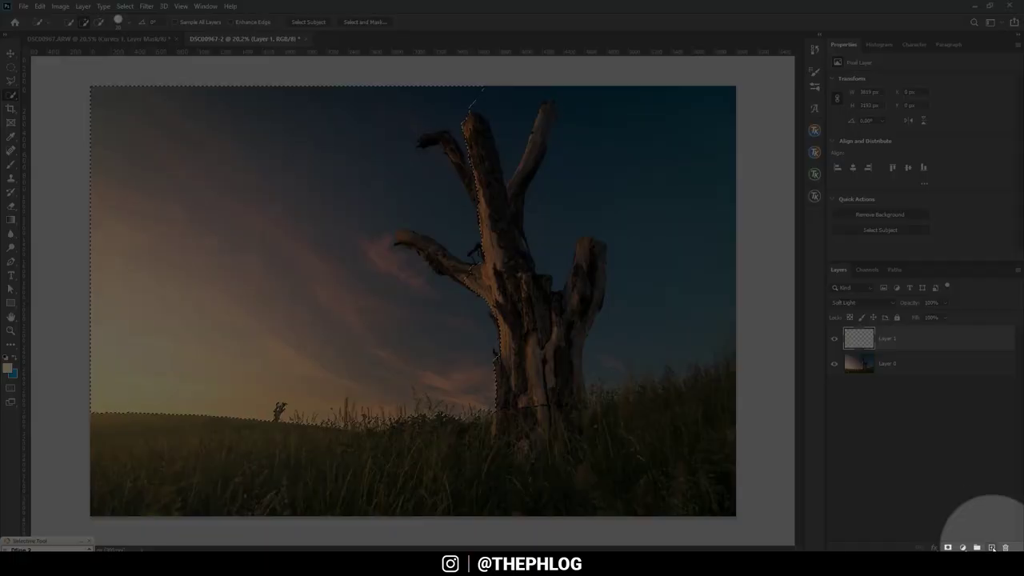
# - Add a new Layer 2 above Layer 1 set to Hard Light blending
pyautogui.click(991, 548)
pyautogui.click(860, 302)
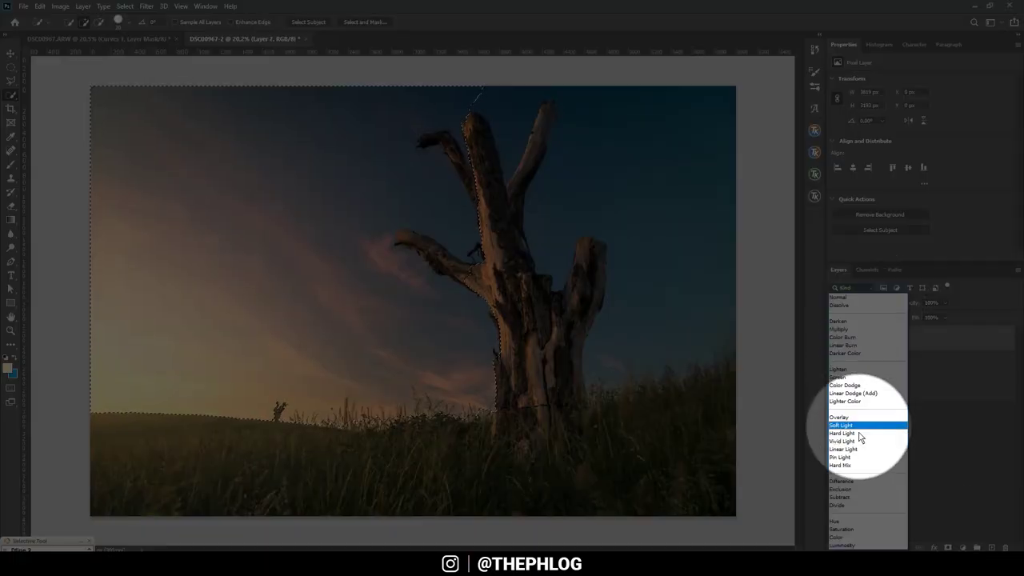
pyautogui.click(861, 433)
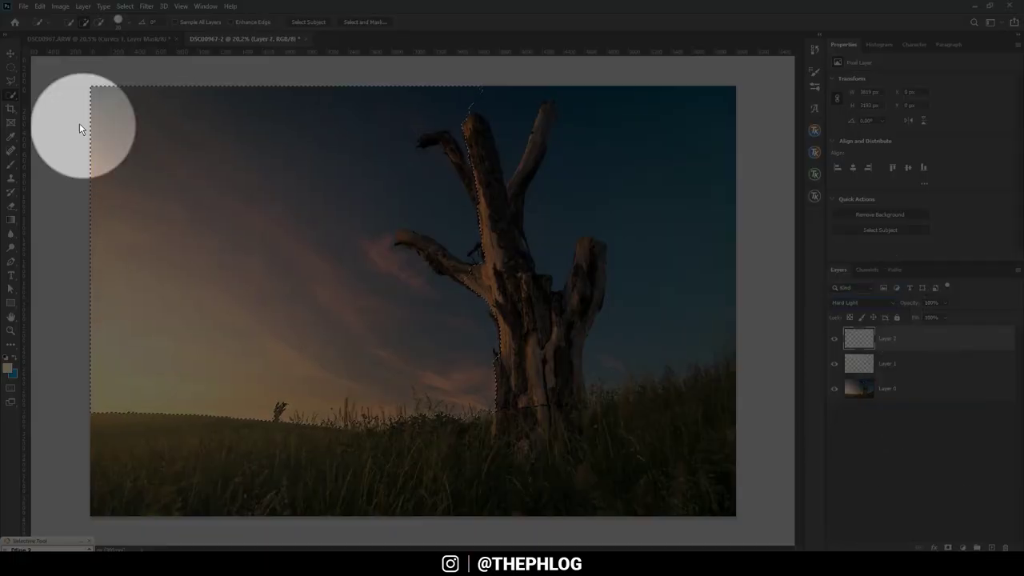
# - Return to the soft brush and pick pale cream fff0c6 as the foreground colour
pyautogui.click(11, 164)
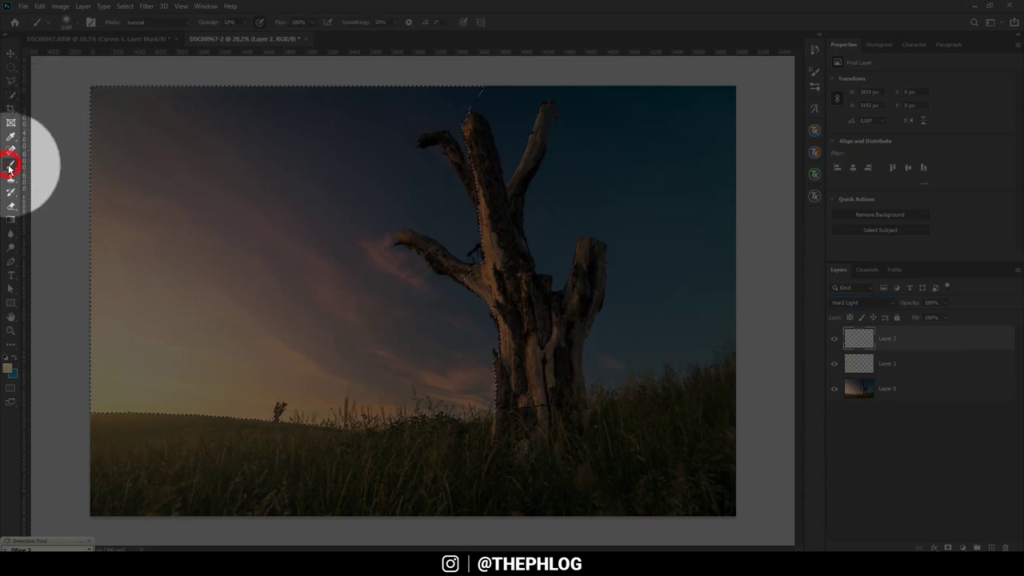
pyautogui.click(8, 368)
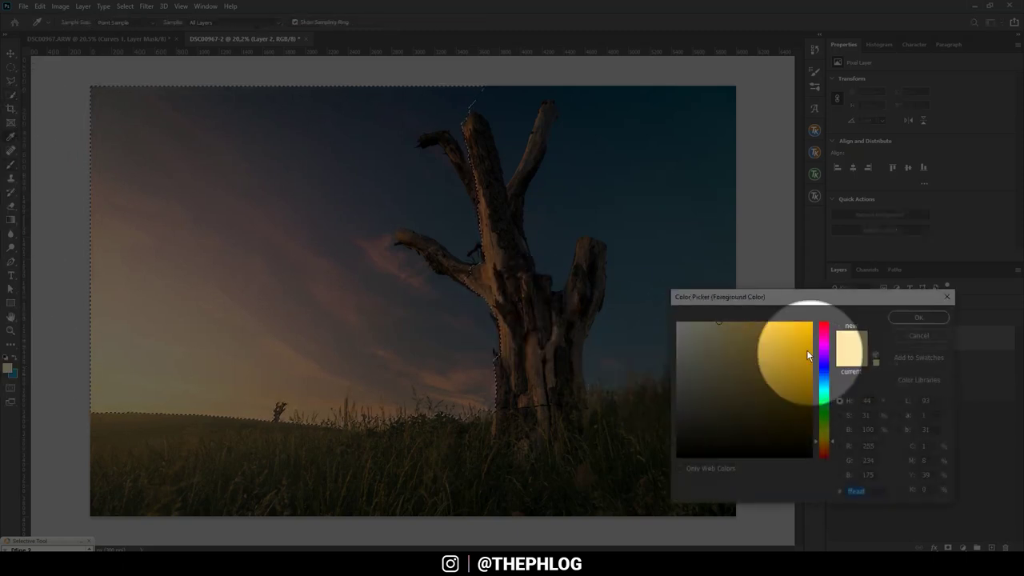
pyautogui.click(706, 322)
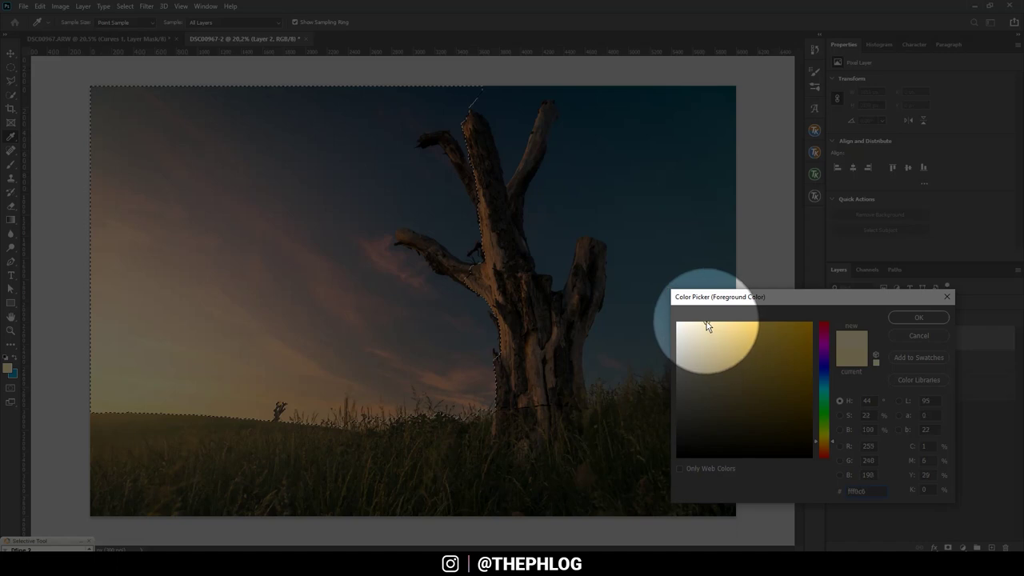
# - Paint cream light along the left horizon, nearby grass and lower-left sky
pyautogui.press('Return')
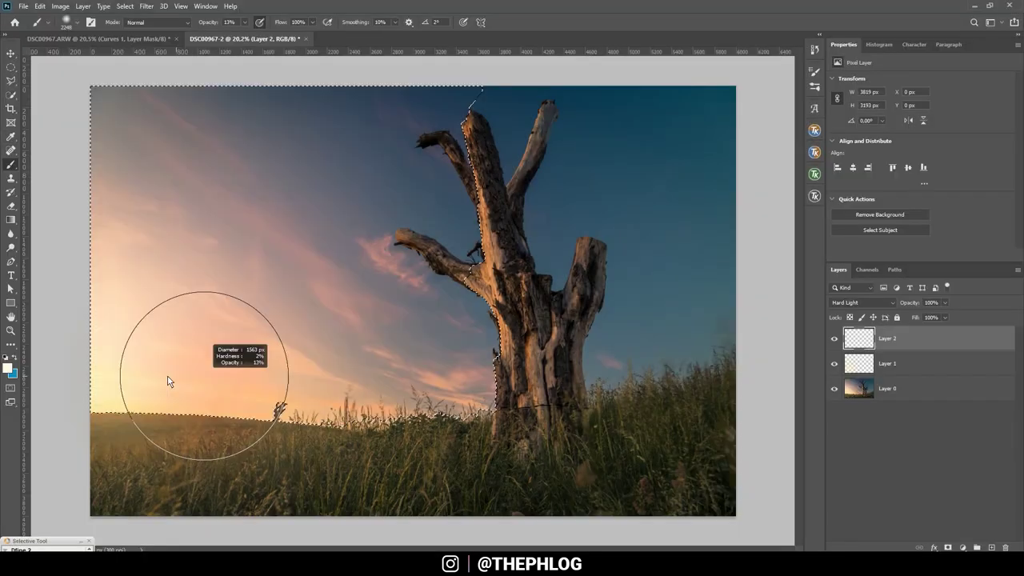
pyautogui.moveTo(146, 400); pyautogui.dragTo(106, 414)
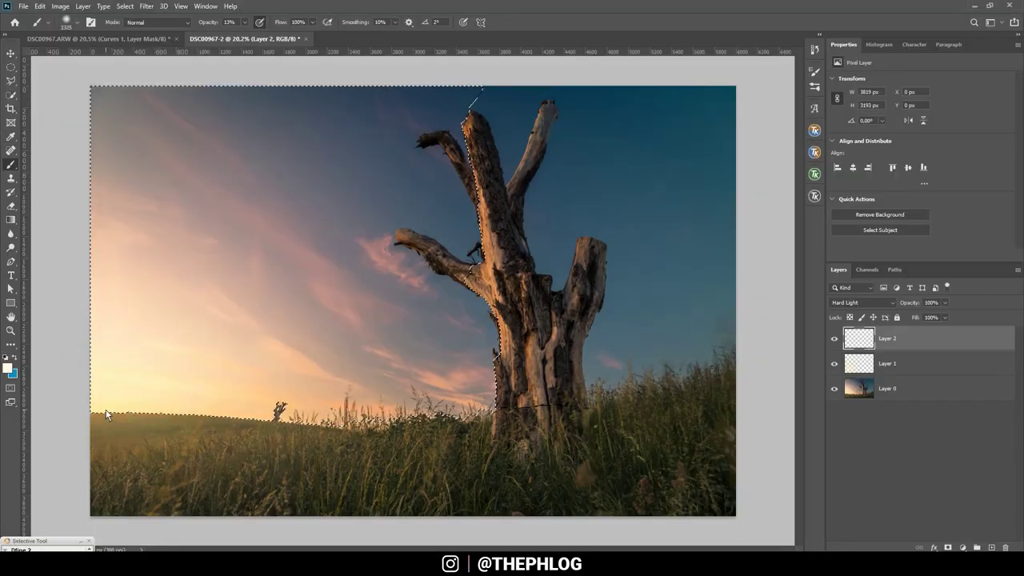
pyautogui.click(93, 411)
pyautogui.click(156, 410)
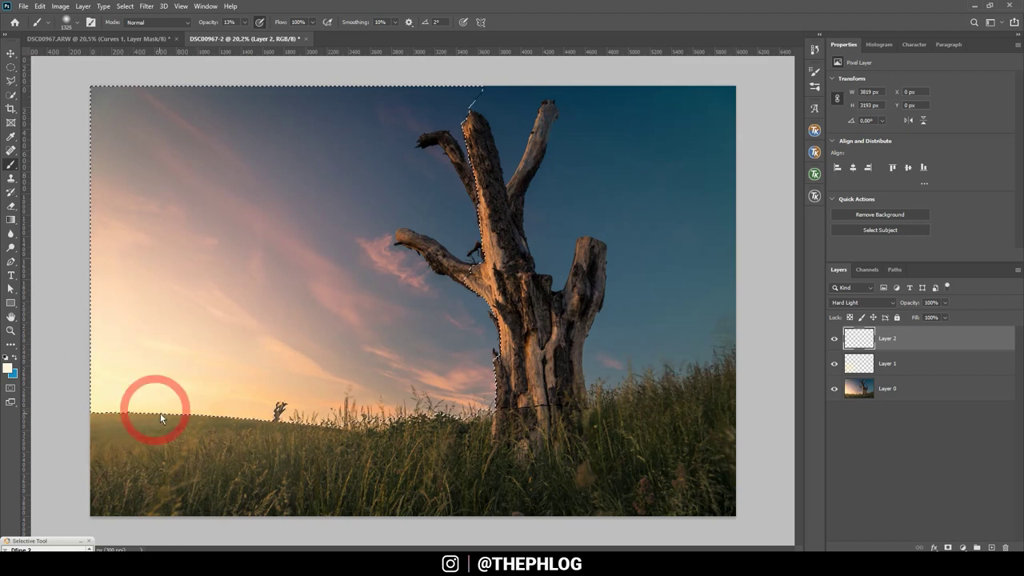
pyautogui.moveTo(160, 413); pyautogui.dragTo(121, 414)
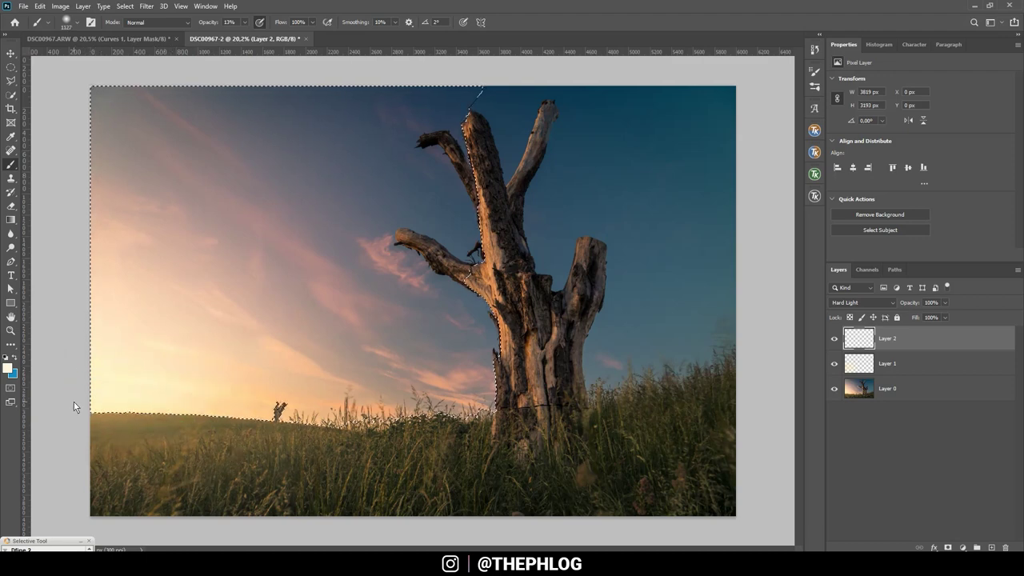
pyautogui.click(223, 435)
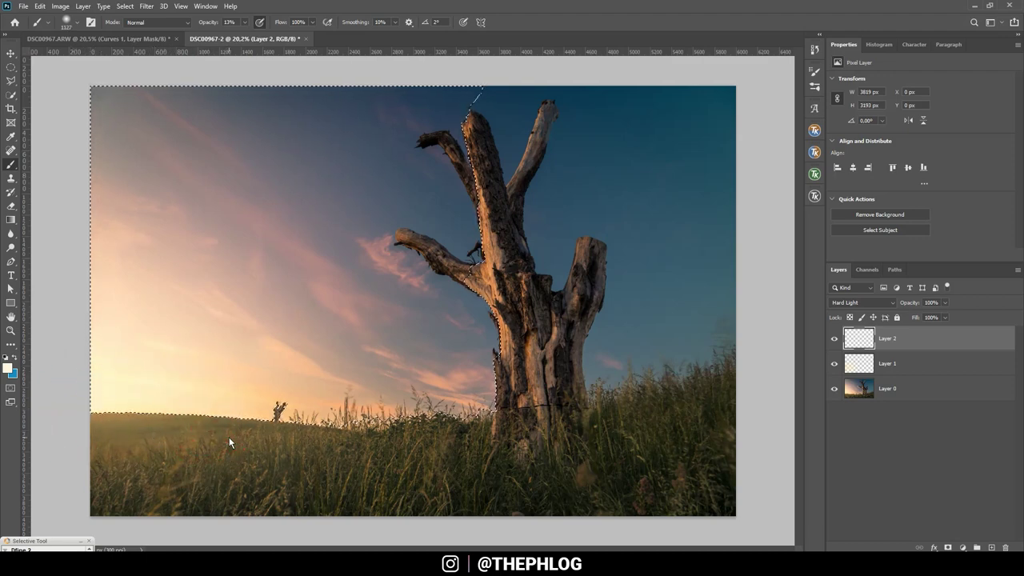
pyautogui.click(247, 436)
pyautogui.click(271, 443)
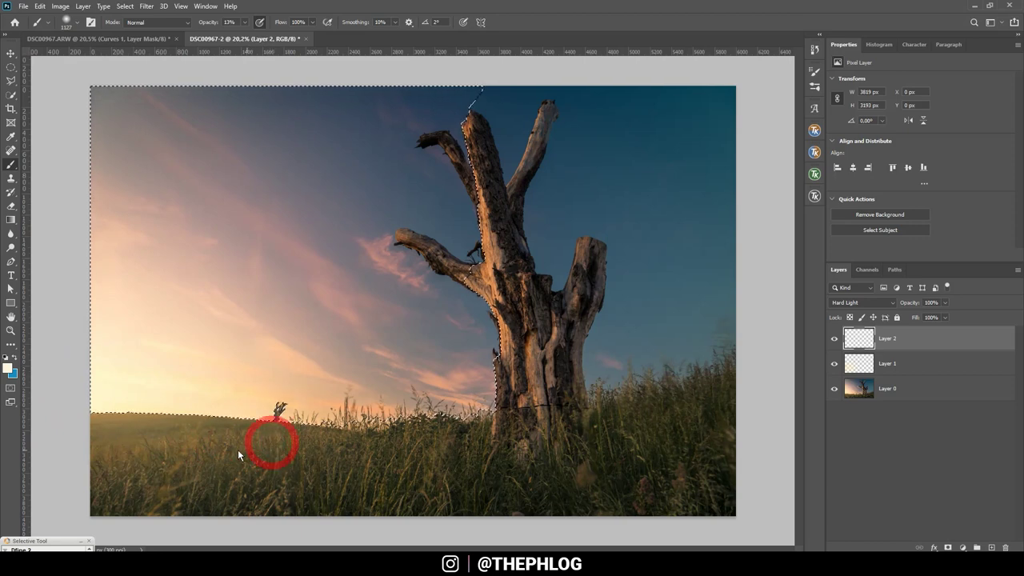
pyautogui.click(128, 427)
pyautogui.click(102, 407)
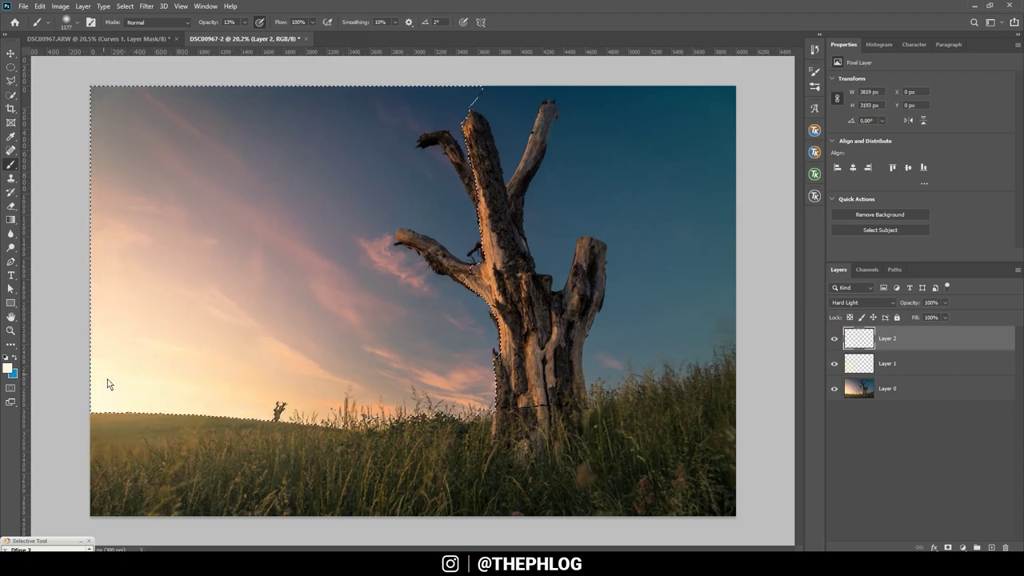
# - Resize the brush, brighten the sky along the horizon, then deselect the sky
pyautogui.press(']')
pyautogui.press(']')
pyautogui.press(']')
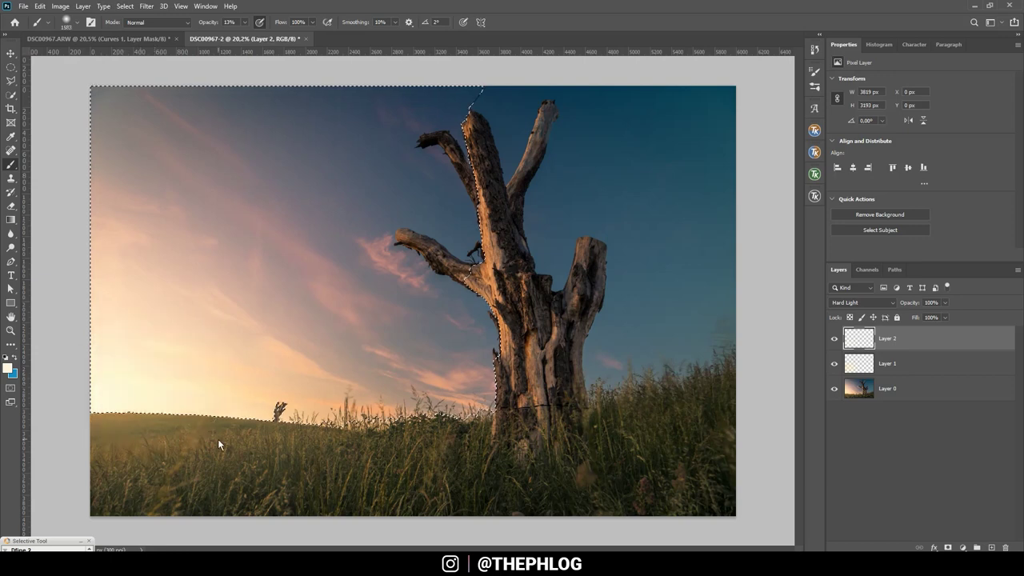
pyautogui.moveTo(123, 418); pyautogui.dragTo(99, 417)
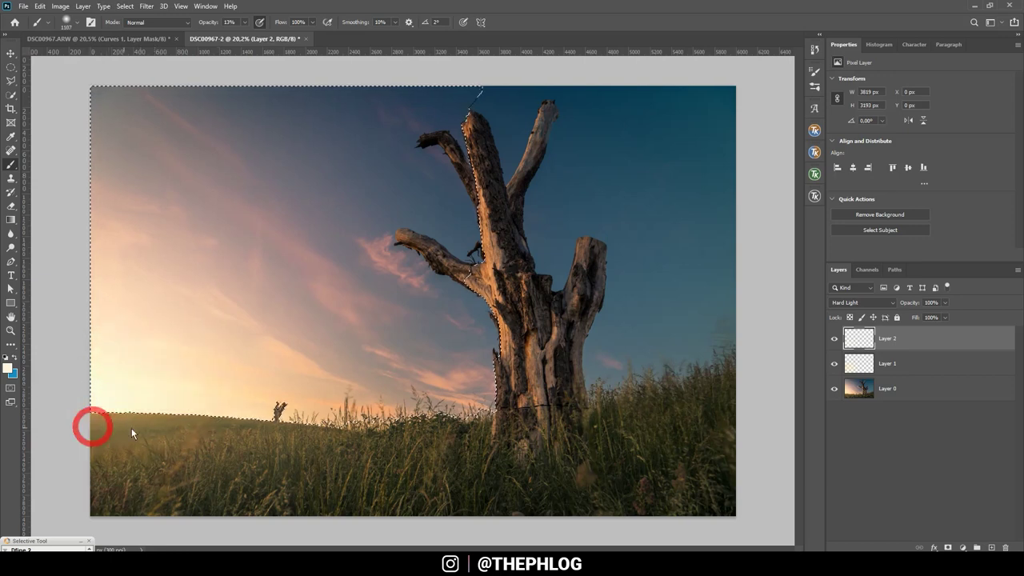
pyautogui.click(217, 430)
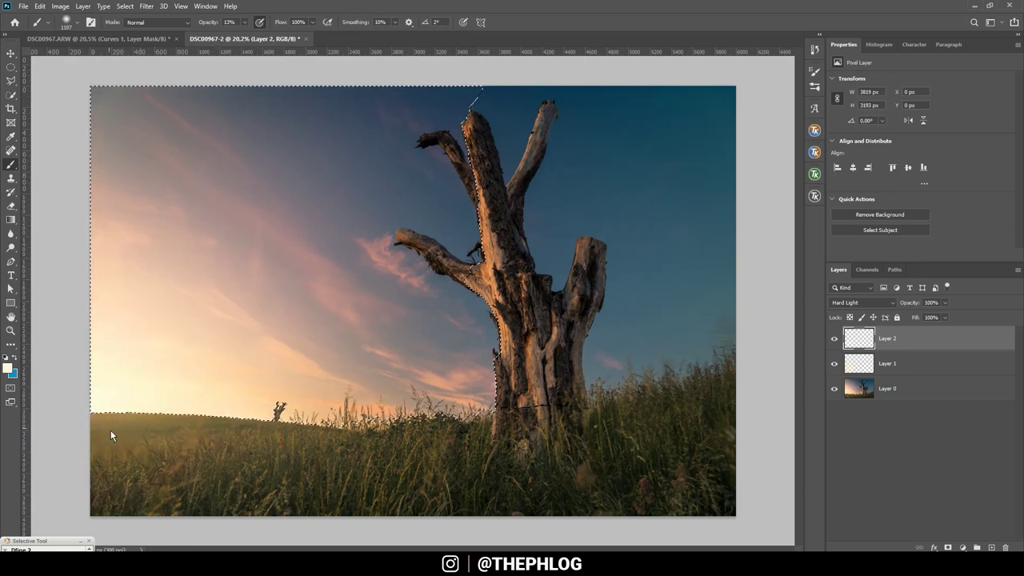
pyautogui.moveTo(110, 435); pyautogui.dragTo(341, 419)
pyautogui.hotkey('ctrl', 'd')
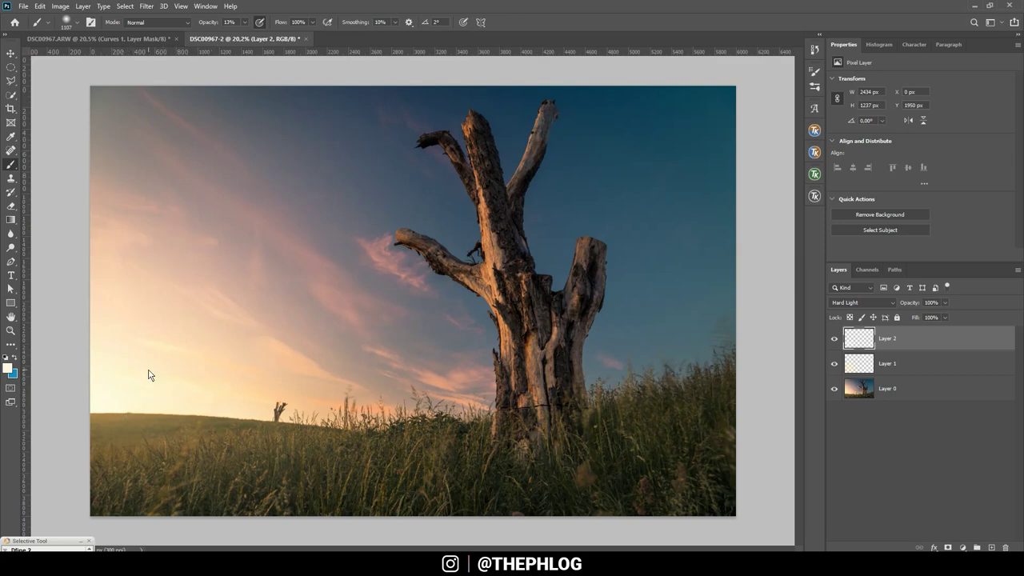
# - Shrink the soft brush to a much smaller diameter with an Alt+right-drag
pyautogui.keyDown('alt'); pyautogui.rightClick(128, 404); pyautogui.keyUp('alt')
pyautogui.moveTo(127, 404)
pyautogui.mouseDown()
pyautogui.moveTo(104, 408)
pyautogui.moveTo(212, 397)
pyautogui.mouseUp()
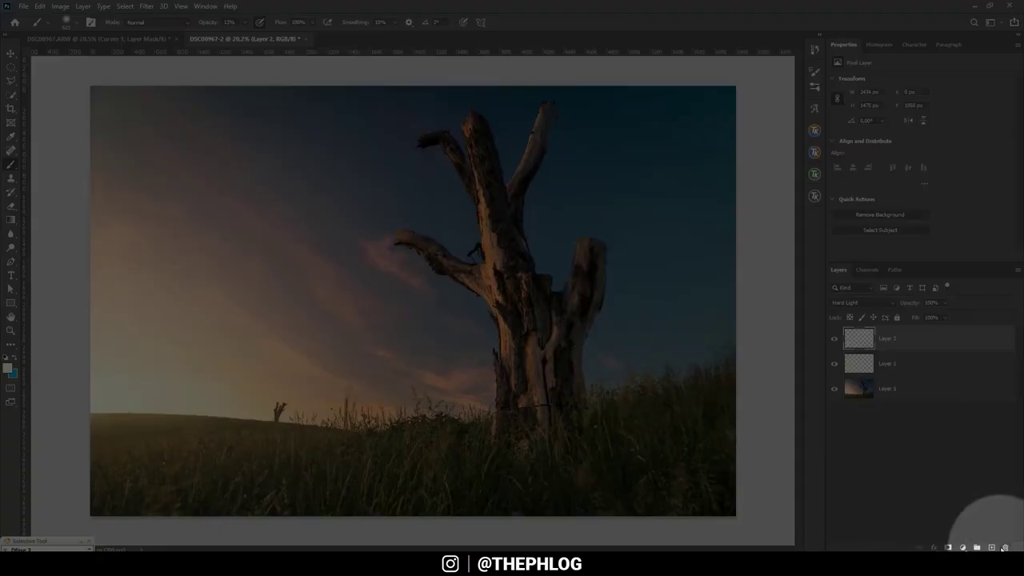
# - Add an Overlay Layer 3 on top and set the foreground colour to white
pyautogui.click(992, 547)
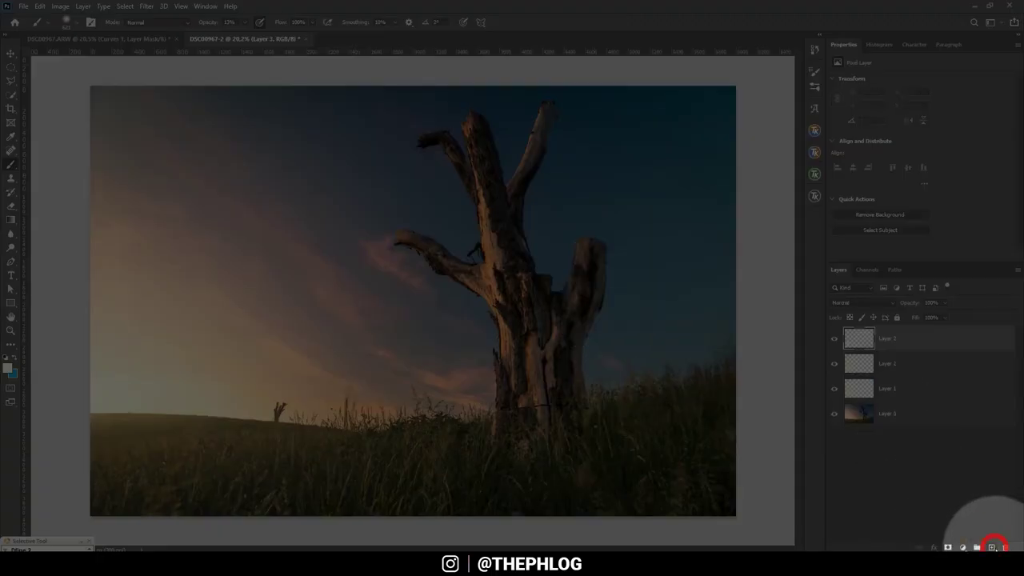
pyautogui.click(864, 302)
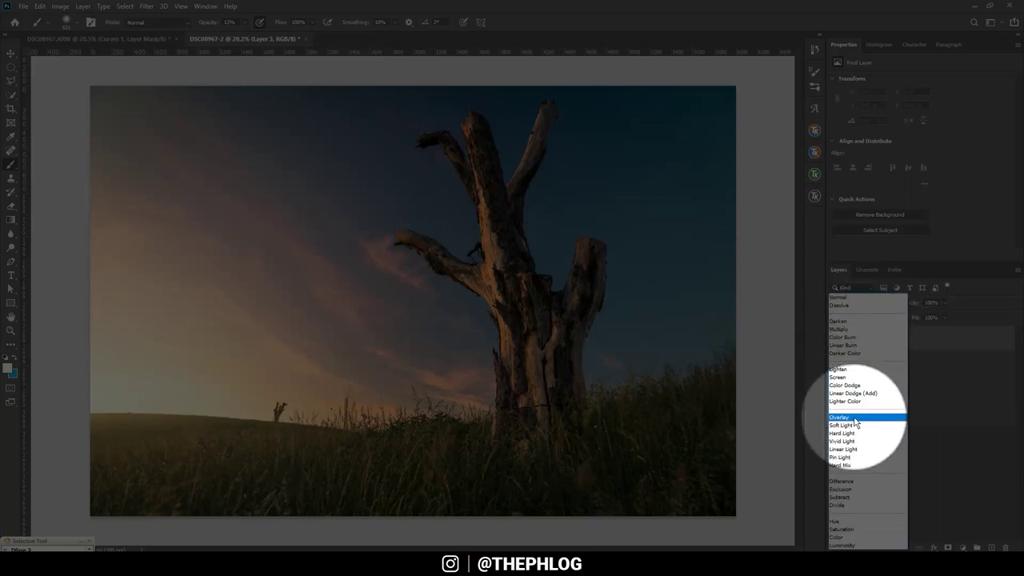
pyautogui.click(856, 418)
pyautogui.click(8, 368)
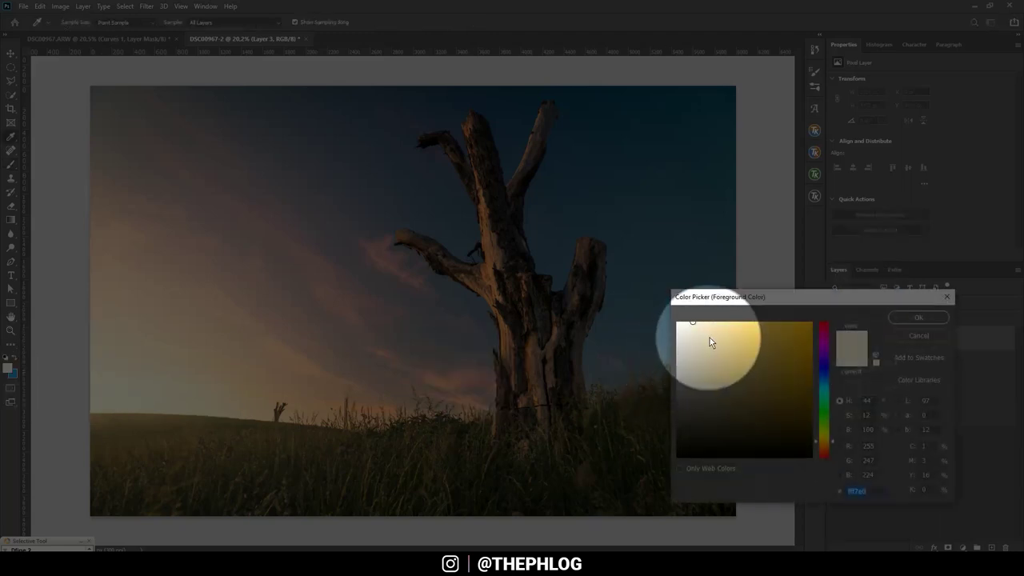
pyautogui.moveTo(671, 331); pyautogui.dragTo(653, 312)
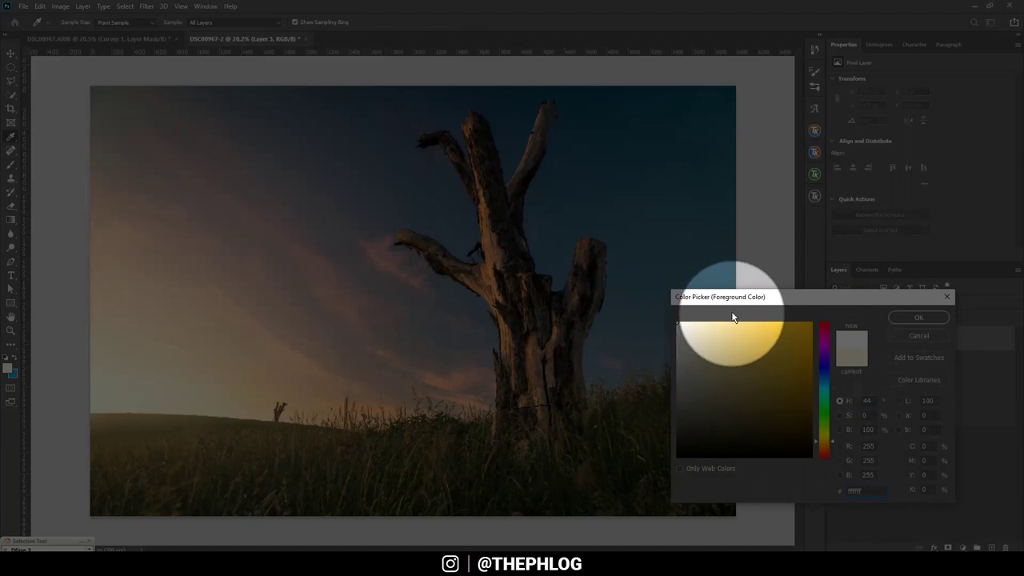
pyautogui.click(918, 317)
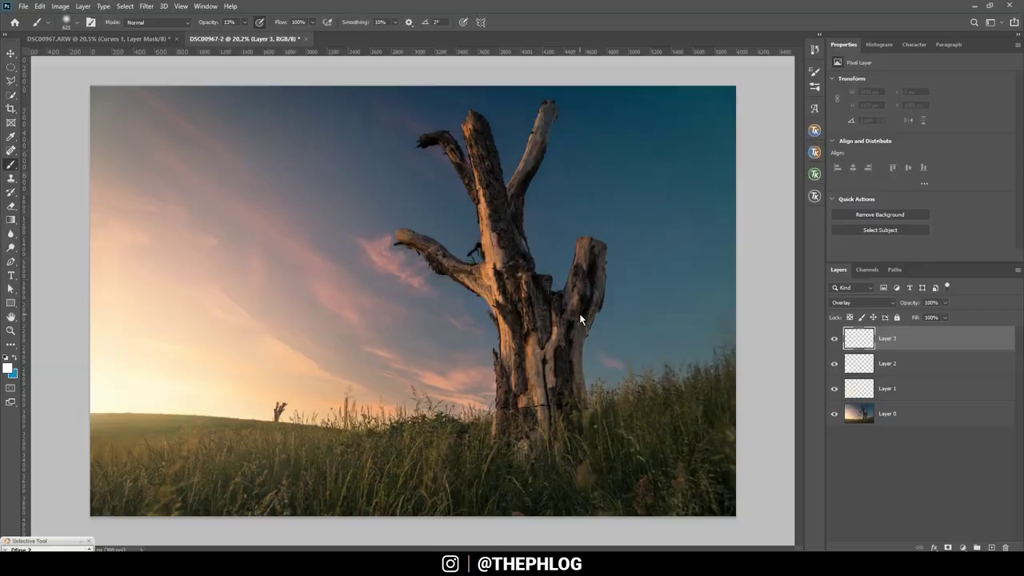
# - Paint white light onto the tree trunk and upper branch
pyautogui.keyDown('alt'); pyautogui.rightClick(510, 296); pyautogui.keyUp('alt')
pyautogui.moveTo(507, 295)
pyautogui.mouseDown()
pyautogui.moveTo(530, 345)
pyautogui.moveTo(539, 411)
pyautogui.moveTo(562, 311)
pyautogui.moveTo(590, 274)
pyautogui.mouseUp()
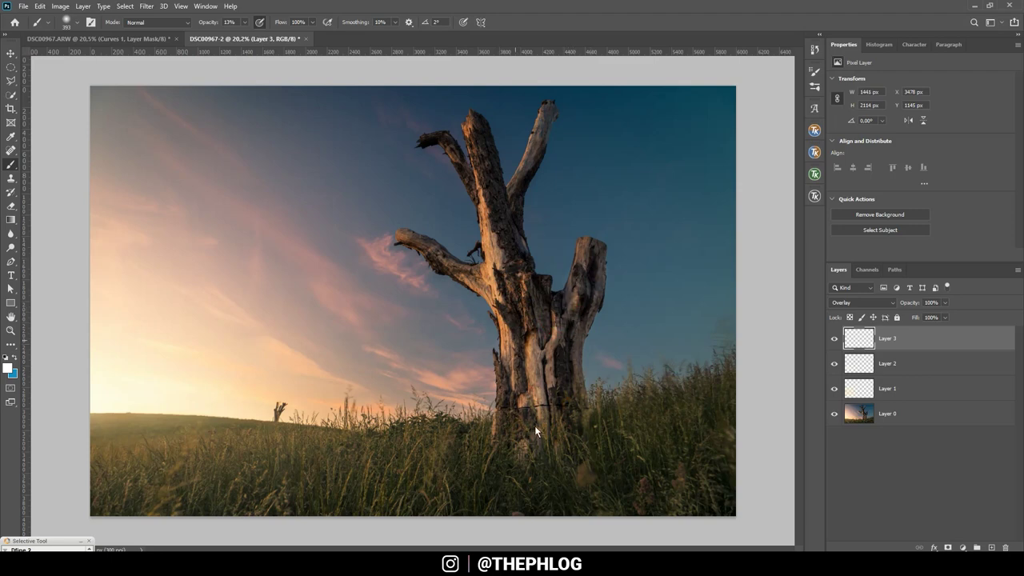
pyautogui.moveTo(529, 383); pyautogui.dragTo(534, 426)
pyautogui.keyDown('alt'); pyautogui.rightClick(555, 419); pyautogui.keyUp('alt')
pyautogui.moveTo(457, 181); pyautogui.dragTo(519, 183)
# - Brighten the lower-left sky glow near the horizon with a larger white brush
pyautogui.keyDown('alt'); pyautogui.rightClick(224, 384); pyautogui.keyUp('alt')
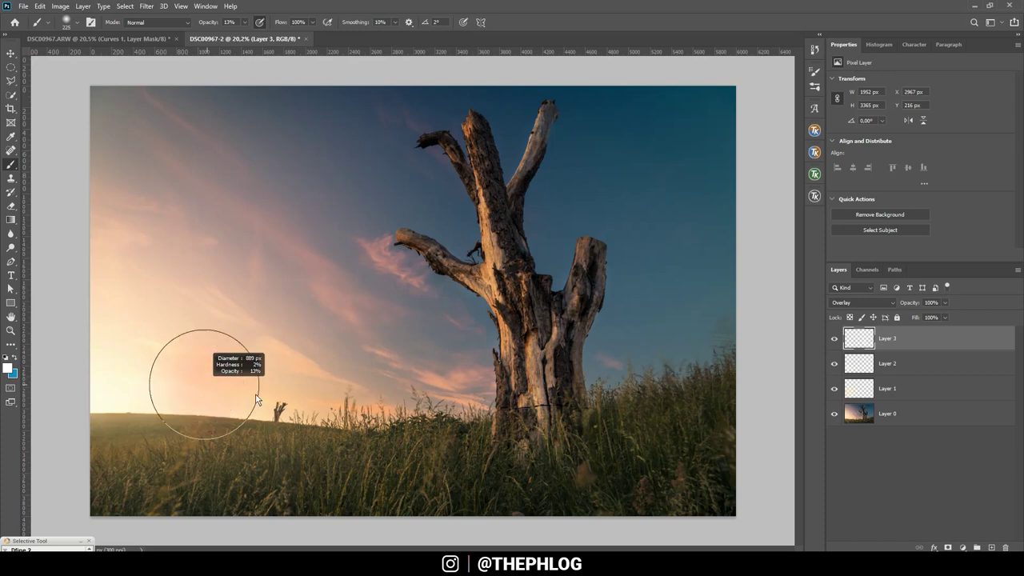
pyautogui.click(140, 381)
pyautogui.click(160, 388)
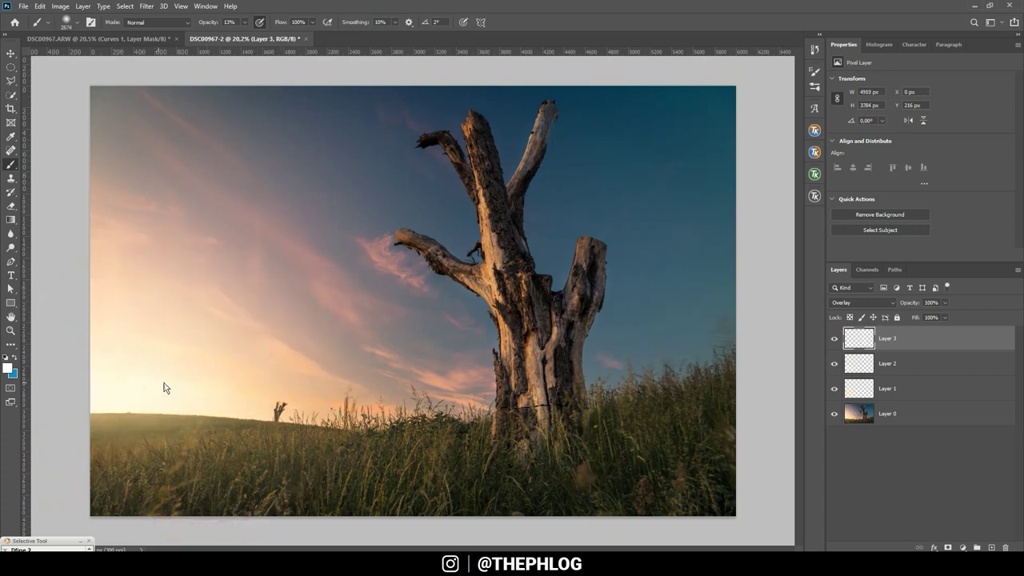
pyautogui.keyDown('alt'); pyautogui.rightClick(364, 359); pyautogui.keyUp('alt')
pyautogui.keyDown('alt'); pyautogui.rightClick(263, 410); pyautogui.keyUp('alt')
pyautogui.click(8, 368)
# - Switch the foreground to black and lightly darken the image edges
pyautogui.moveTo(741, 378); pyautogui.dragTo(679, 480)
pyautogui.click(639, 491)
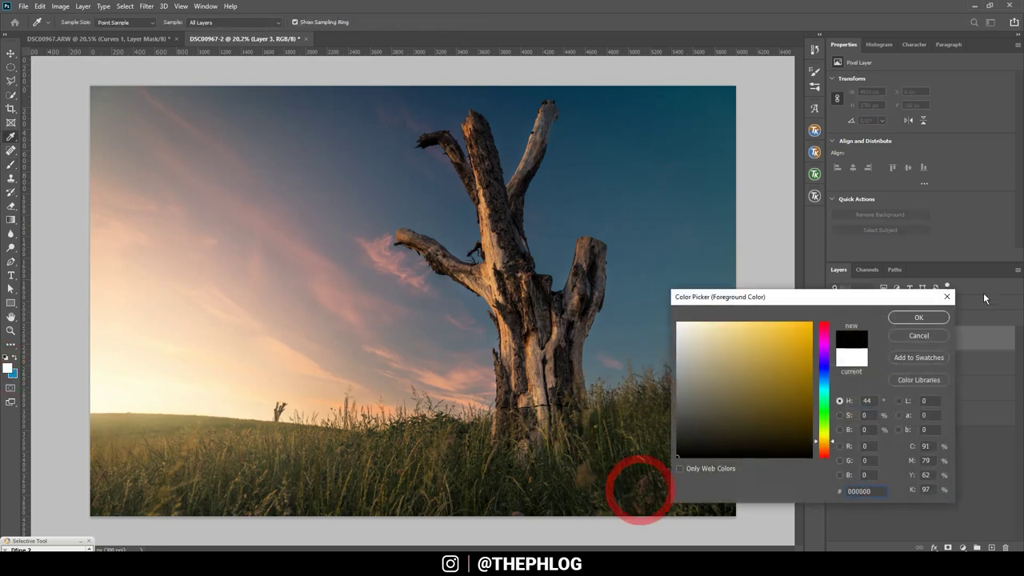
pyautogui.click(918, 317)
pyautogui.keyDown('alt'); pyautogui.rightClick(500, 278); pyautogui.keyUp('alt')
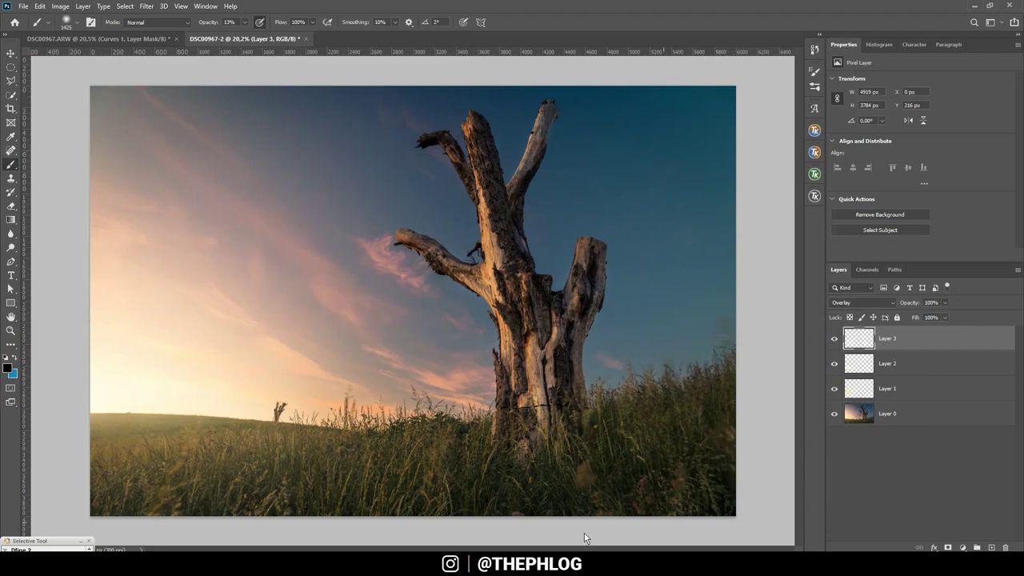
pyautogui.moveTo(762, 478); pyautogui.dragTo(689, 509)
pyautogui.click(64, 525)
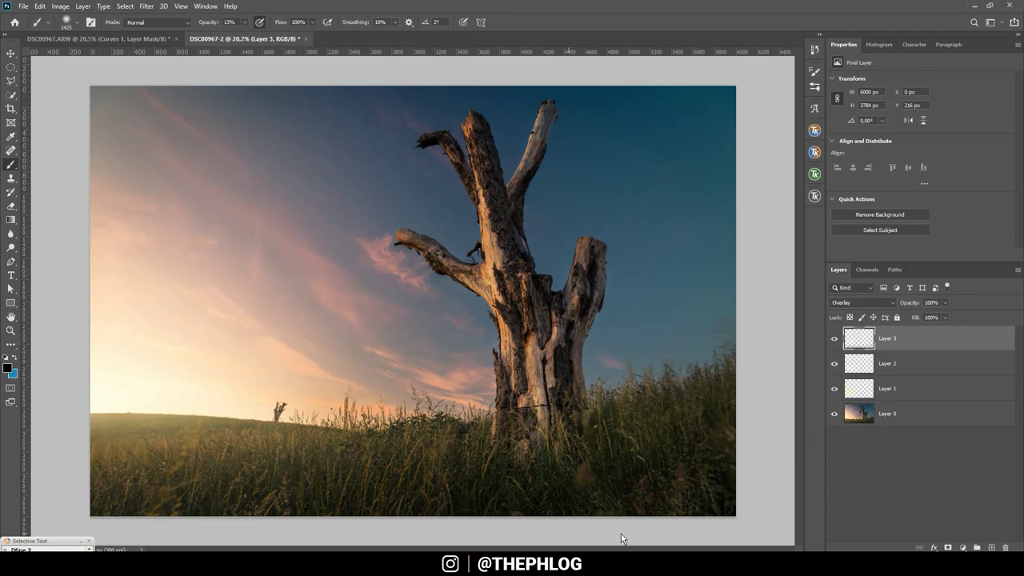
# - Darken the upper-right sky corner with a large black brush, then select all four layers
pyautogui.moveTo(663, 175); pyautogui.dragTo(730, 137)
pyautogui.moveTo(656, 102); pyautogui.dragTo(710, 148)
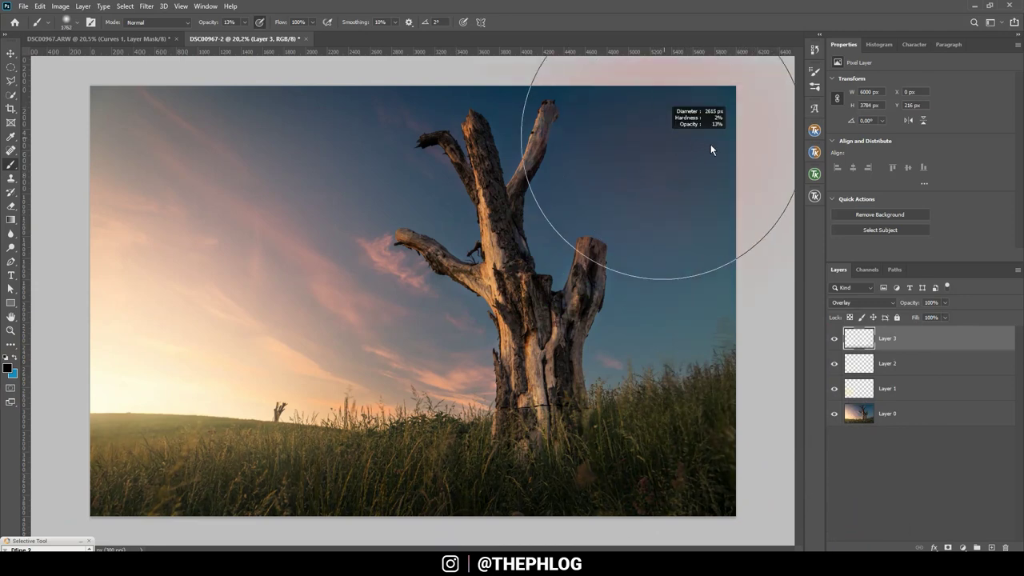
pyautogui.click(724, 164)
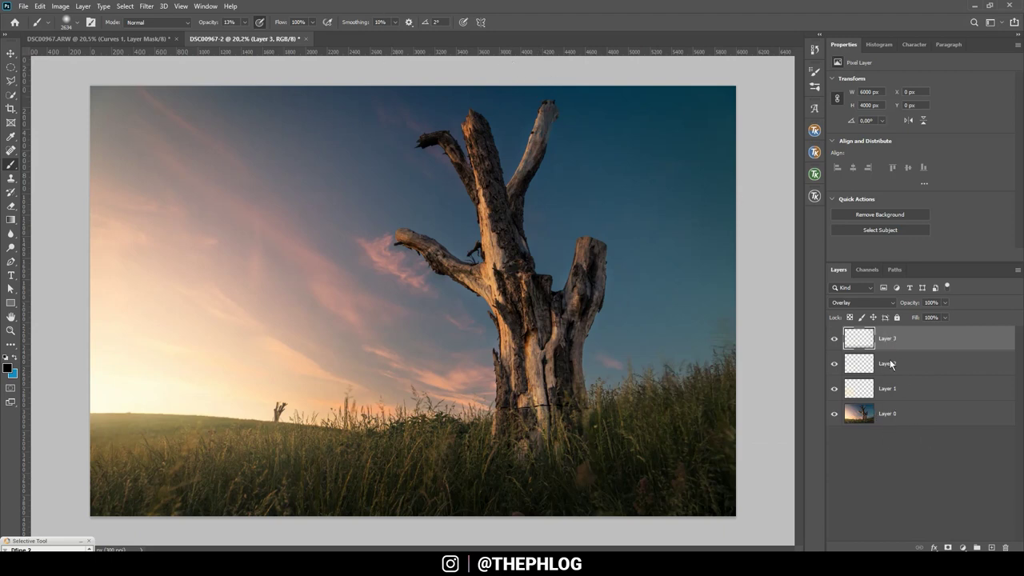
pyautogui.keyDown('shift'); pyautogui.click(889, 413); pyautogui.keyUp('shift')
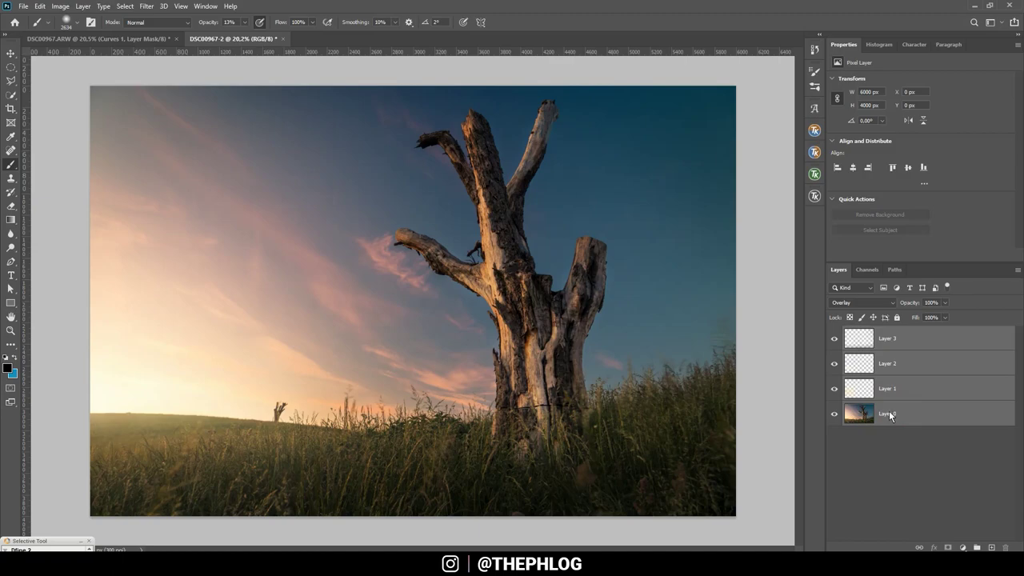
# - Merge the four selected layers with Ctrl+E and launch Color Efex Pro 4
pyautogui.hotkey('ctrl', 'e')
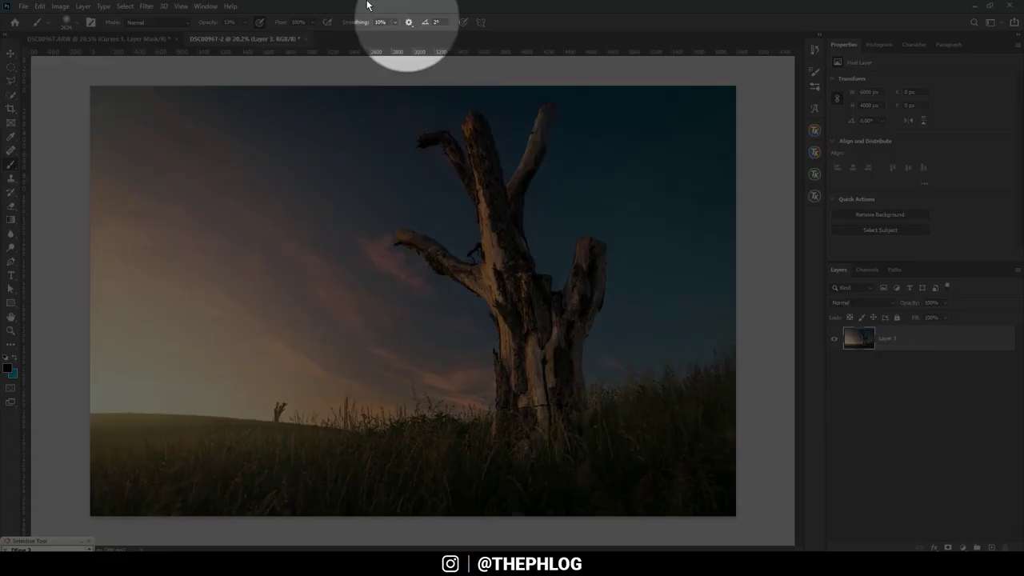
pyautogui.click(146, 5)
pyautogui.moveTo(167, 233)
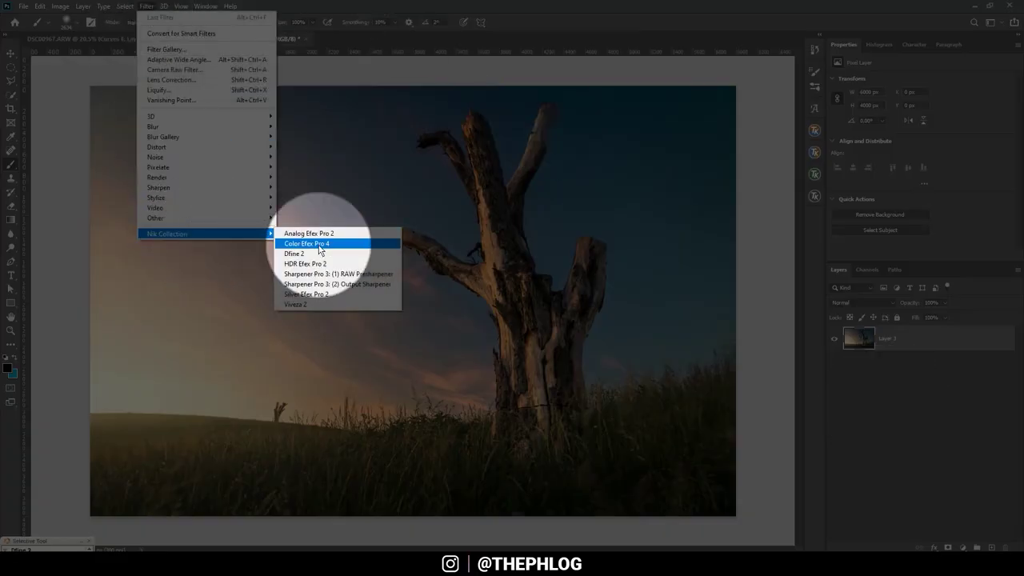
pyautogui.click(300, 243)
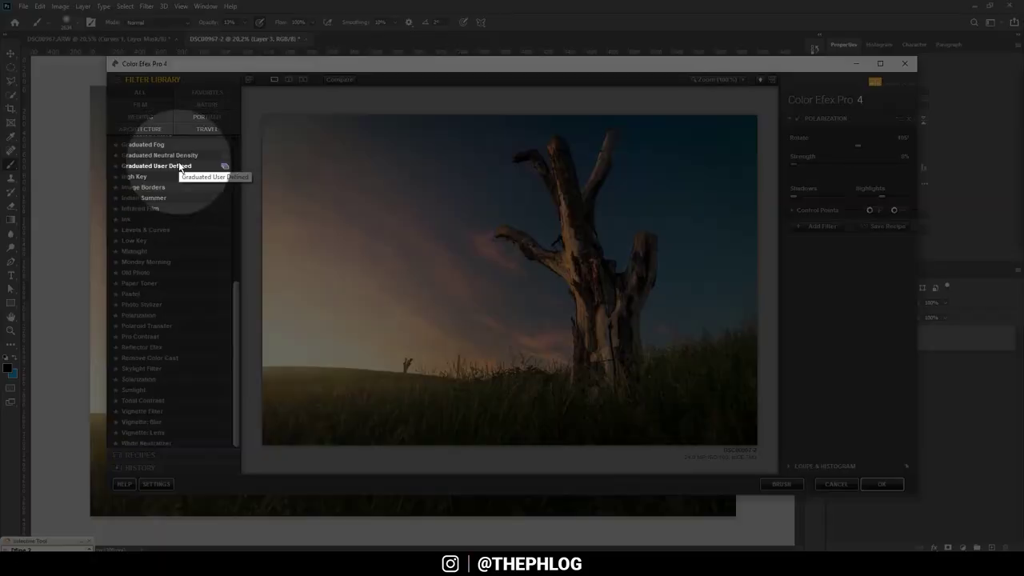
# - Apply the Polarization filter with increased strength as a new layer
pyautogui.click(147, 318)
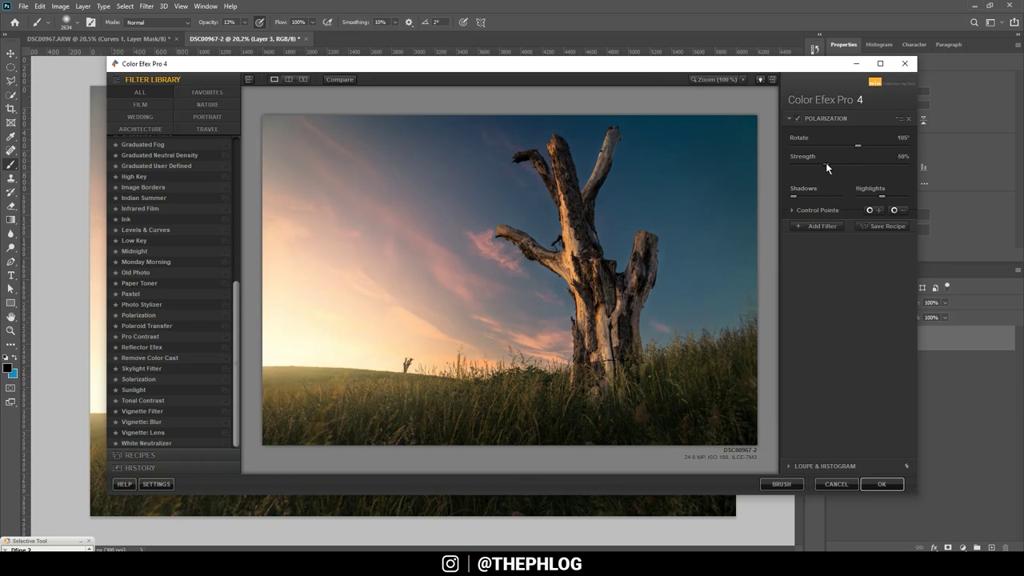
pyautogui.moveTo(842, 163); pyautogui.dragTo(857, 163)
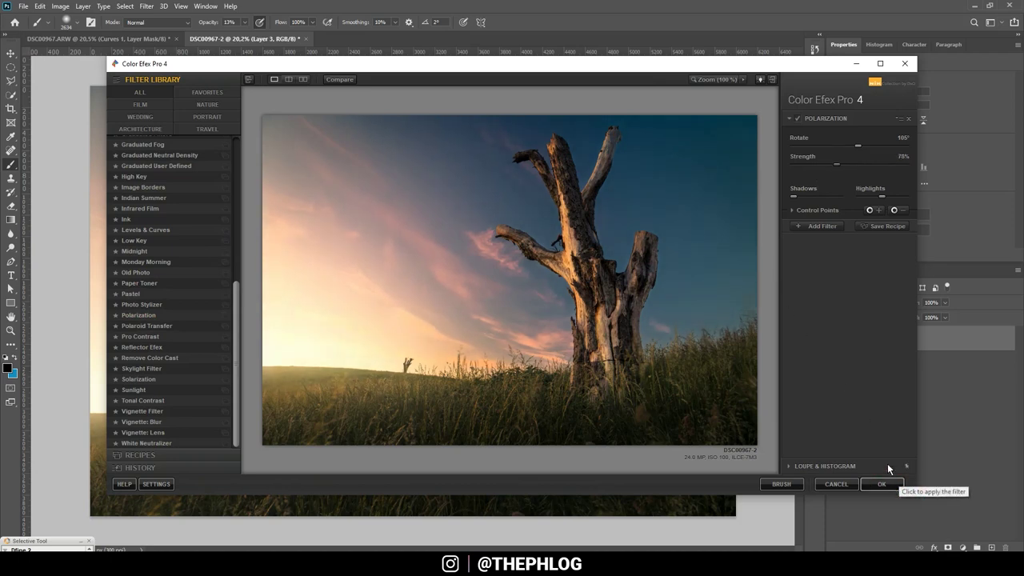
pyautogui.click(880, 484)
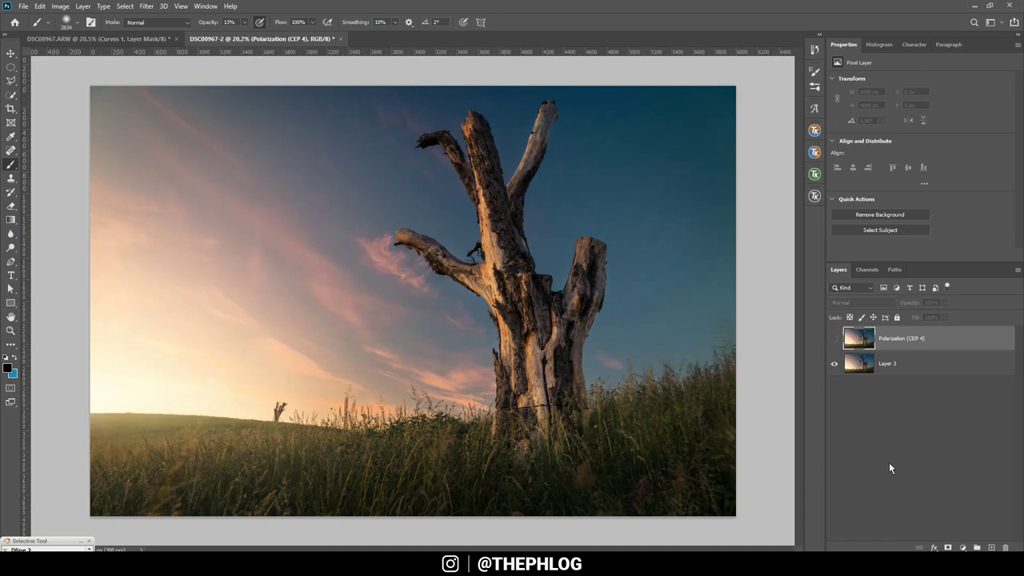